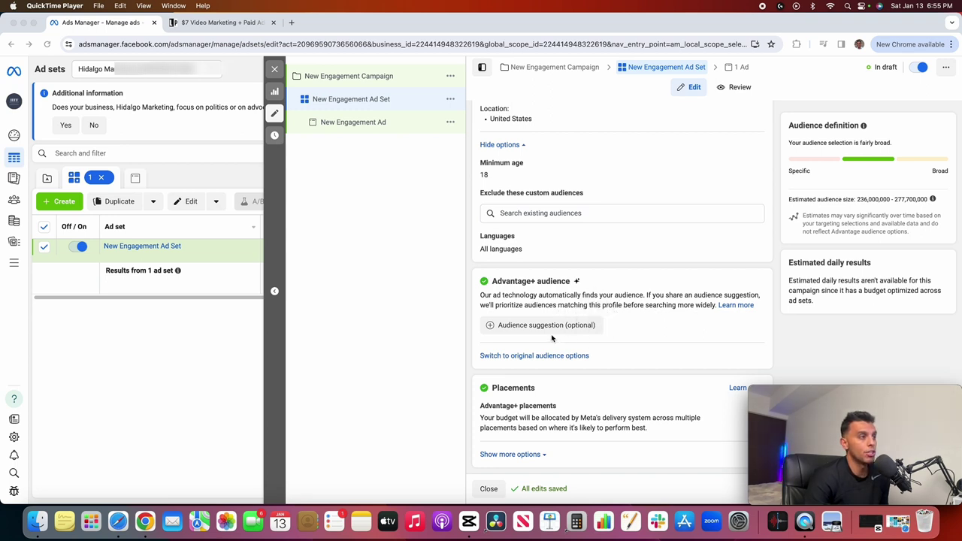
Step: Switch the ad set from Advantage+ audience to the original audience options
{"action": "left_click", "coordinate": [511, 359]}
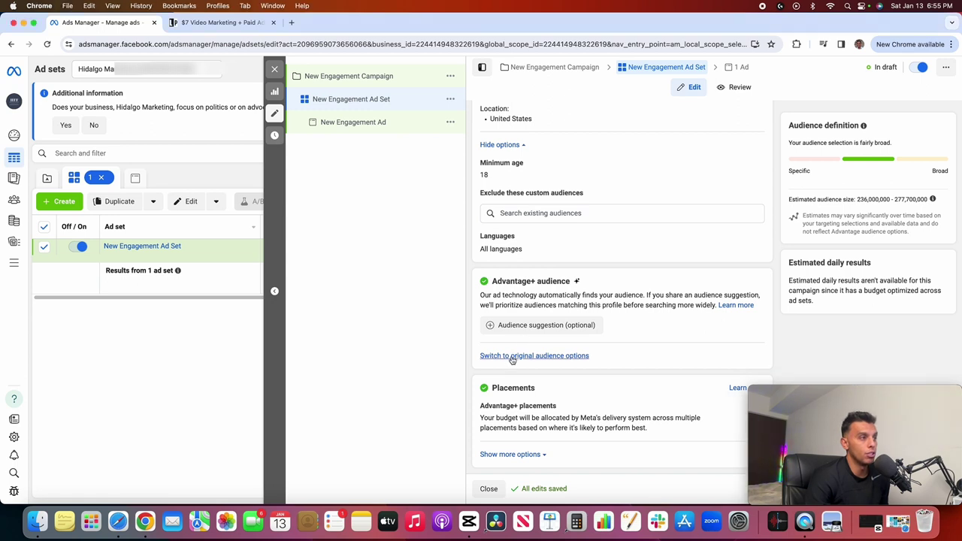
{"action": "left_click", "coordinate": [557, 359]}
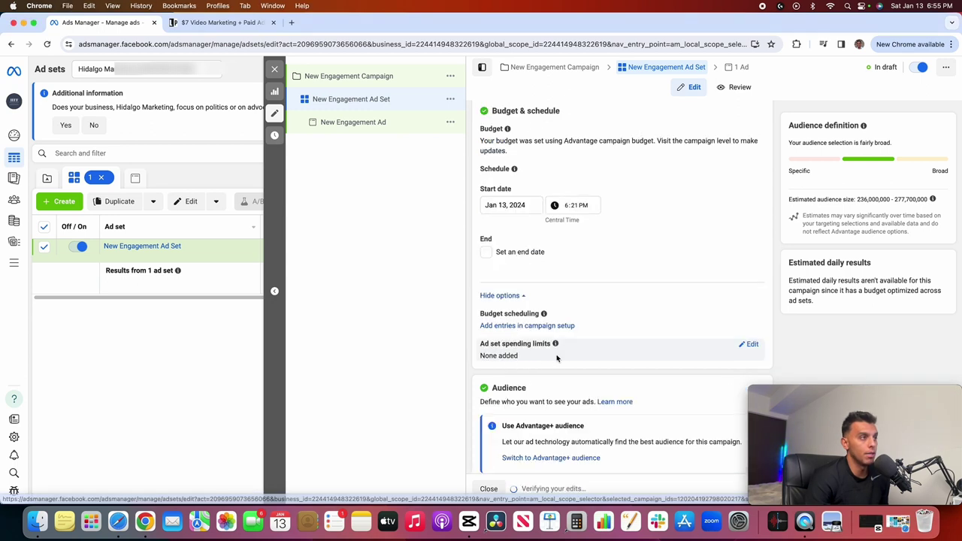
{"action": "scroll", "coordinate": [593, 325], "scroll_direction": "down", "scroll_amount": 3}
{"action": "scroll", "coordinate": [593, 325], "scroll_direction": "down", "scroll_amount": 2}
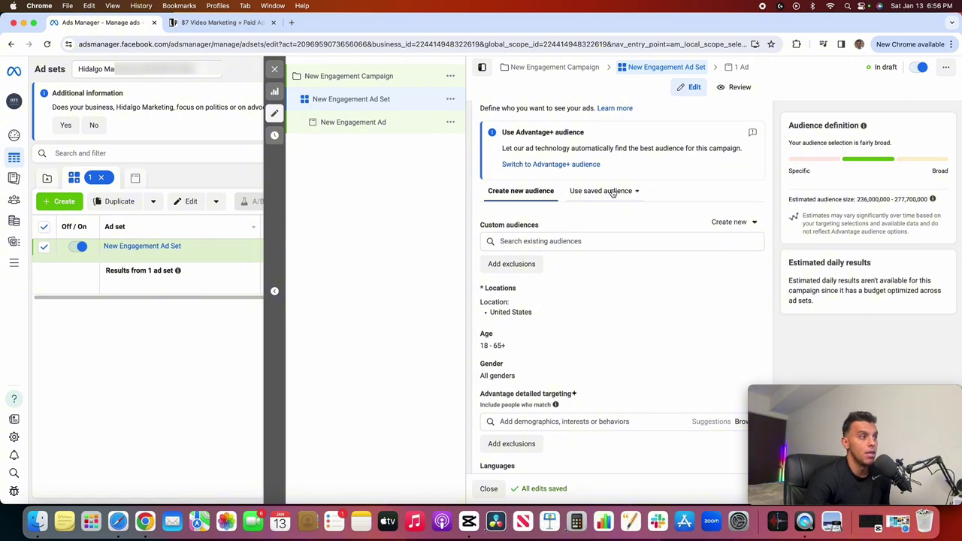
Step: Replace the United States audience location with Chicago, Illinois
{"action": "scroll", "coordinate": [541, 314], "scroll_direction": "down", "scroll_amount": 1}
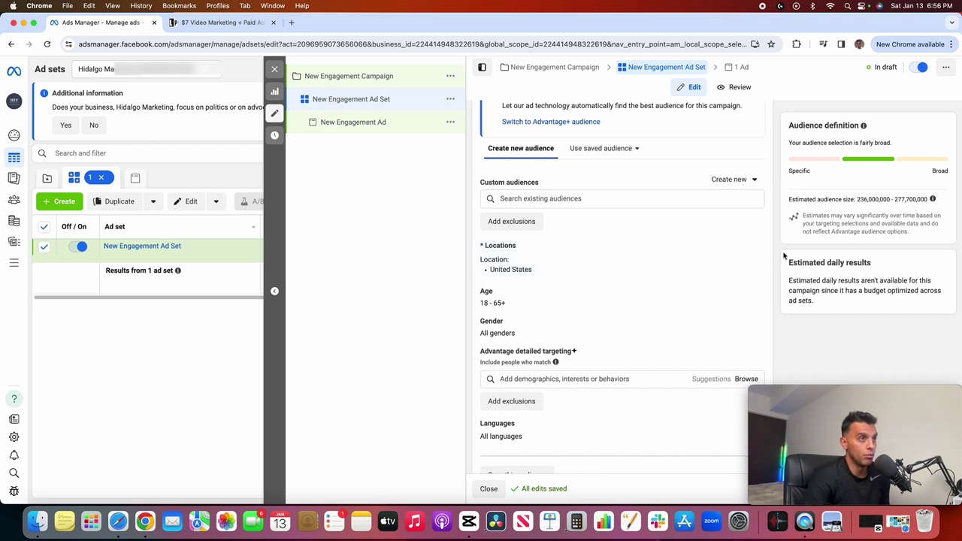
{"action": "left_click", "coordinate": [751, 248]}
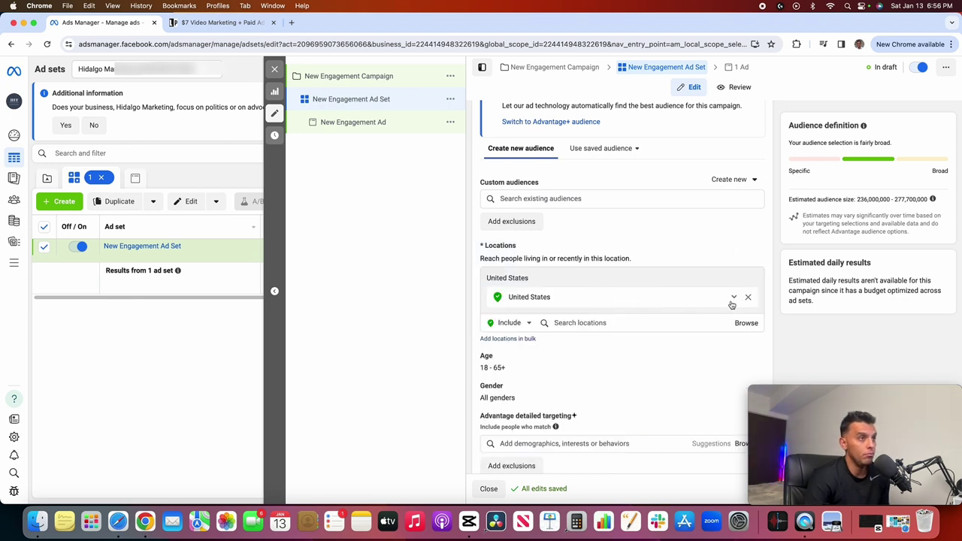
{"action": "left_click", "coordinate": [748, 298]}
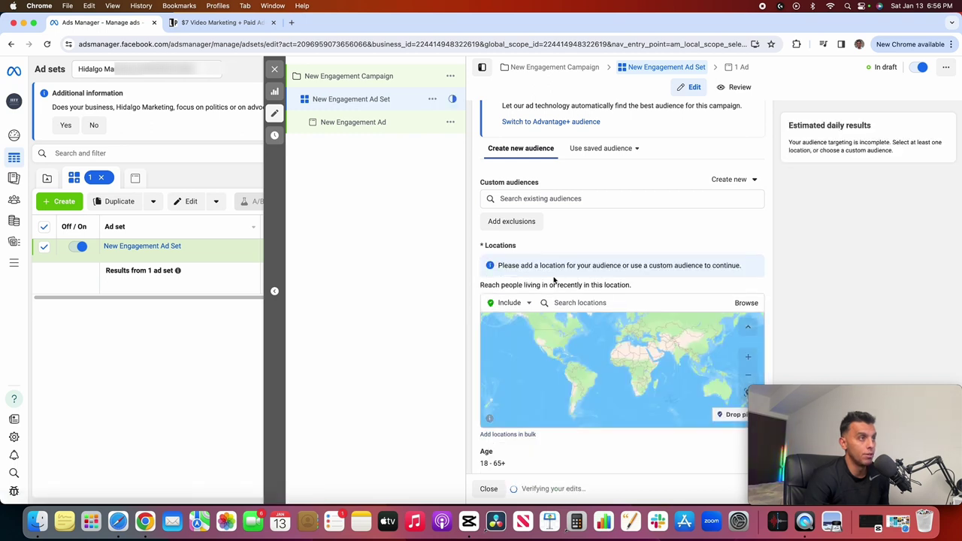
{"action": "left_click", "coordinate": [570, 301]}
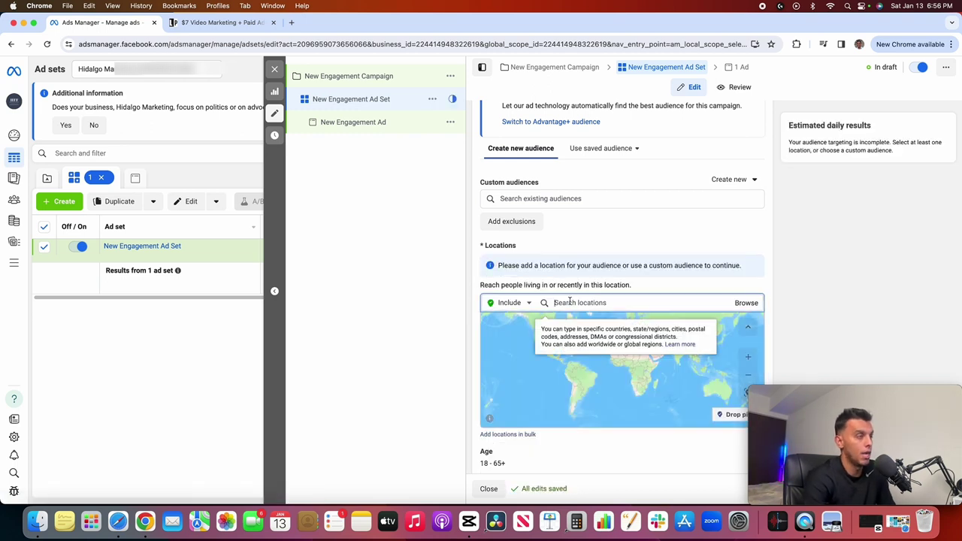
{"action": "type", "text": "chicago"}
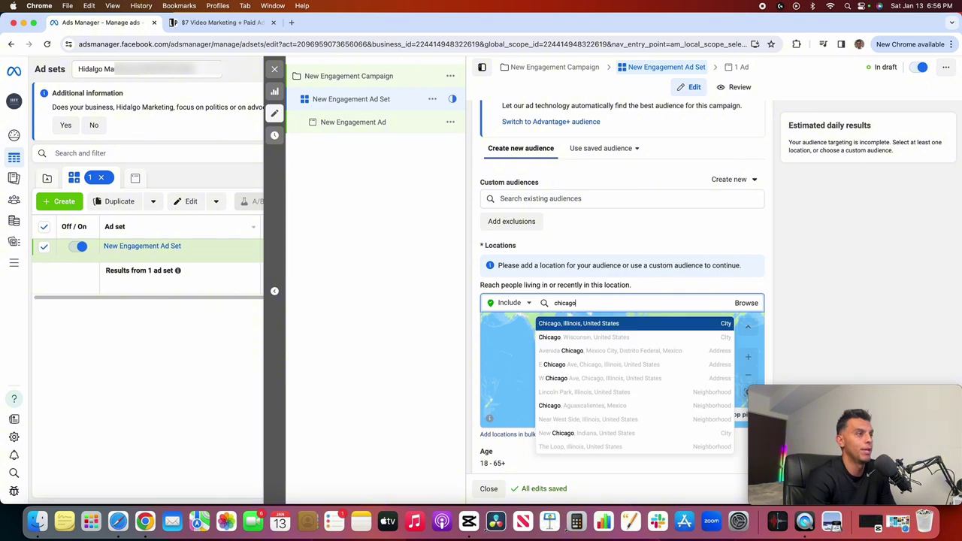
{"action": "left_click", "coordinate": [586, 324]}
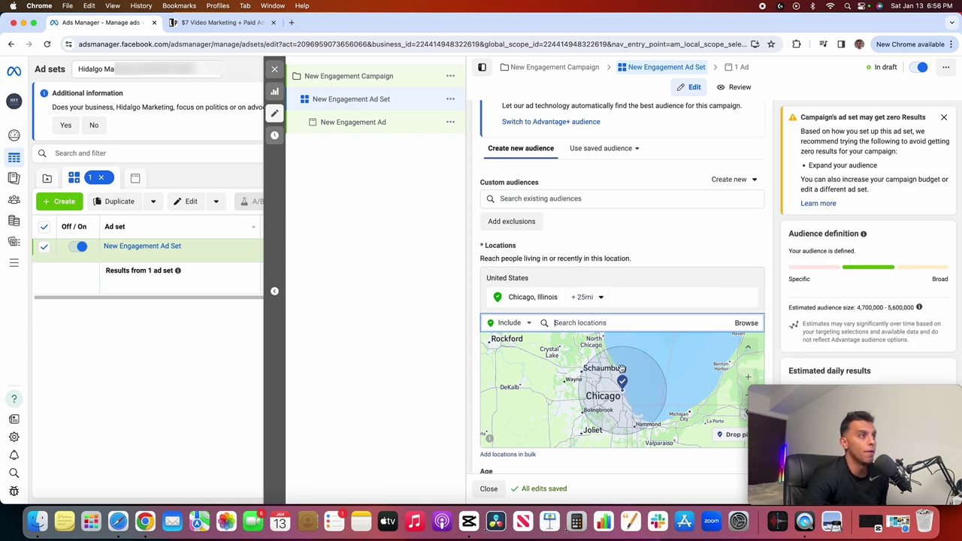
Step: Review the audience's age, gender, detailed targeting and language settings
{"action": "scroll", "coordinate": [602, 338], "scroll_direction": "down", "scroll_amount": 4}
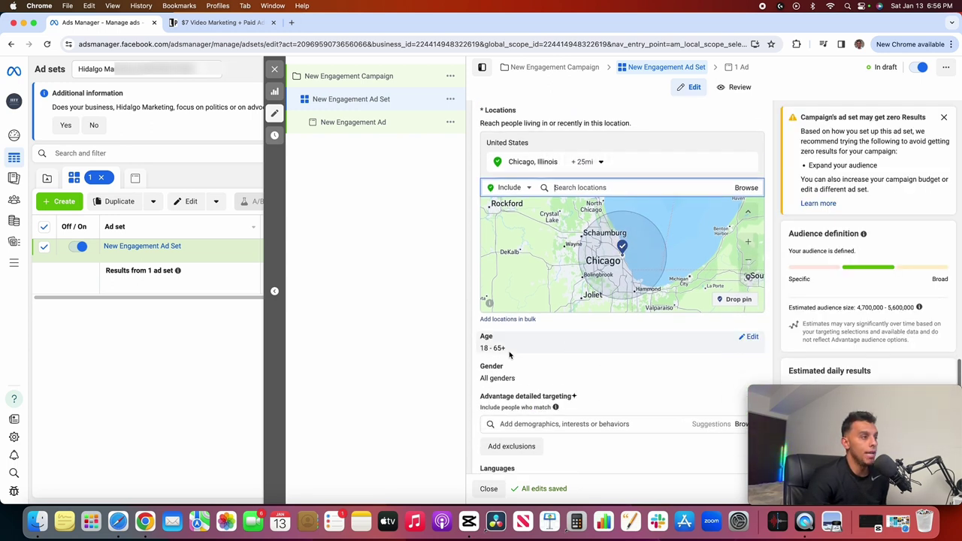
{"action": "scroll", "coordinate": [519, 366], "scroll_direction": "down", "scroll_amount": 1}
{"action": "mouse_move", "coordinate": [555, 364]}
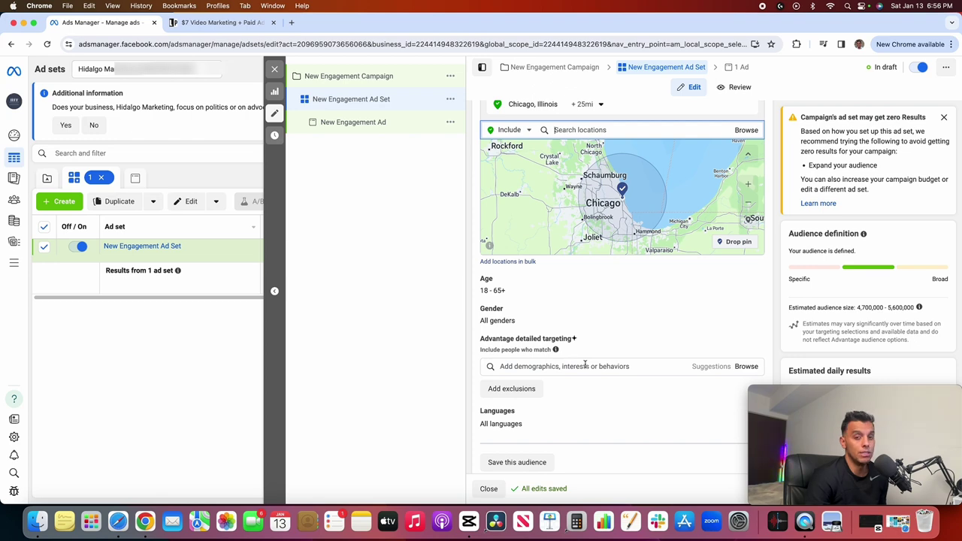
{"action": "mouse_move", "coordinate": [538, 324]}
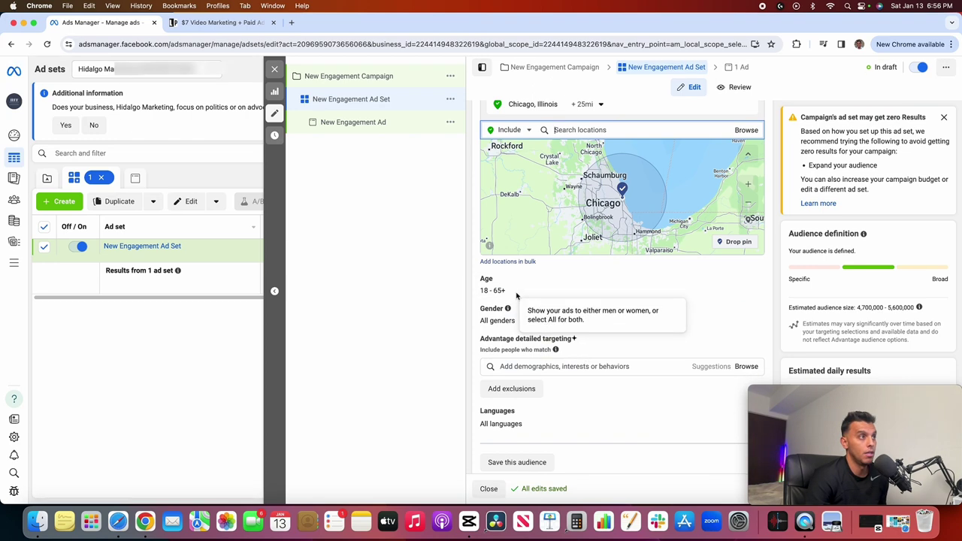
{"action": "scroll", "coordinate": [543, 217], "scroll_direction": "up", "scroll_amount": 5}
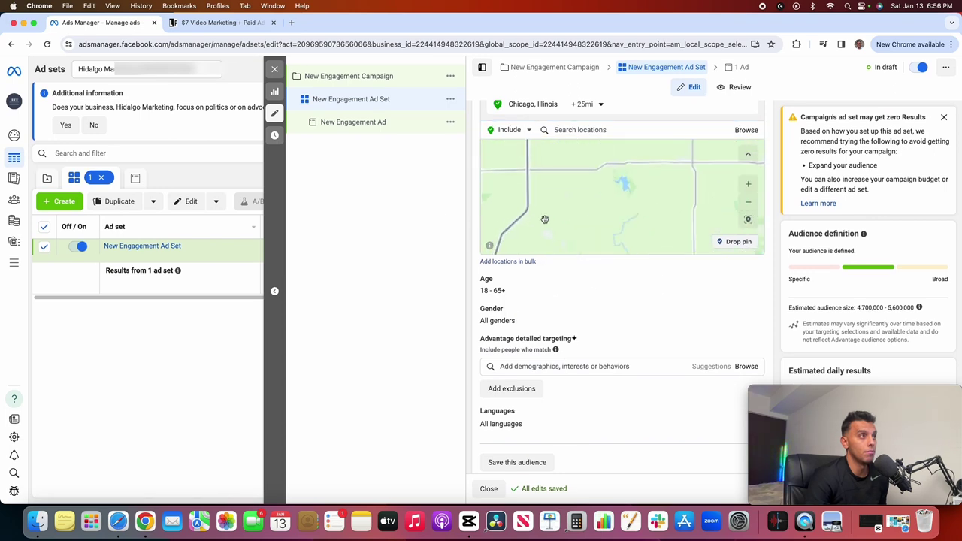
{"action": "scroll", "coordinate": [611, 294], "scroll_direction": "up", "scroll_amount": 2}
{"action": "scroll", "coordinate": [646, 173], "scroll_direction": "up", "scroll_amount": 5}
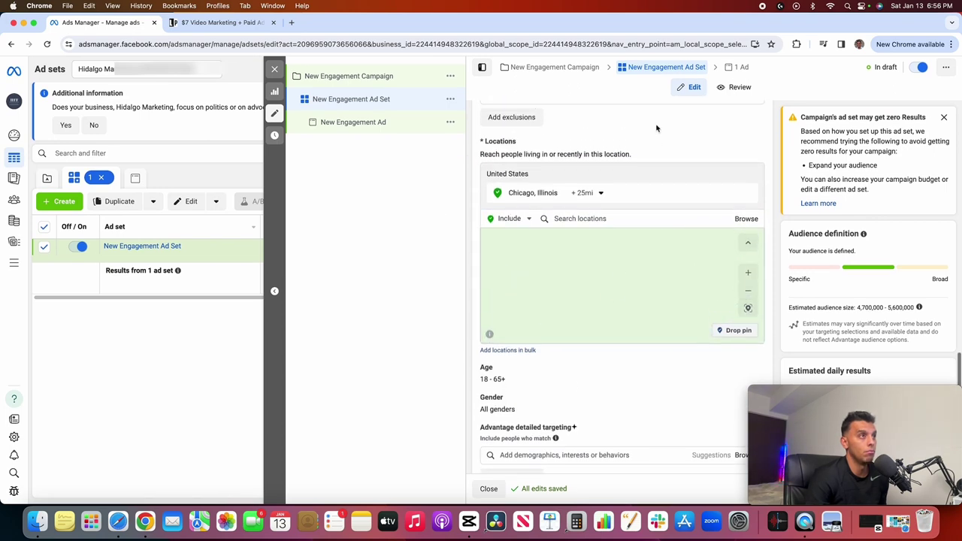
{"action": "scroll", "coordinate": [658, 173], "scroll_direction": "up", "scroll_amount": 2}
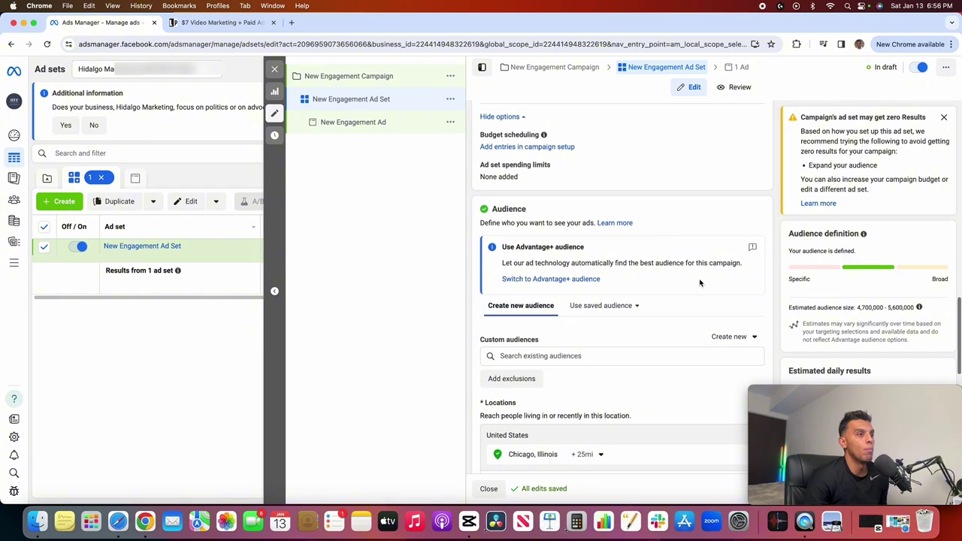
Step: Start creating a new custom audience with Website as its source
{"action": "scroll", "coordinate": [691, 274], "scroll_direction": "down", "scroll_amount": 2}
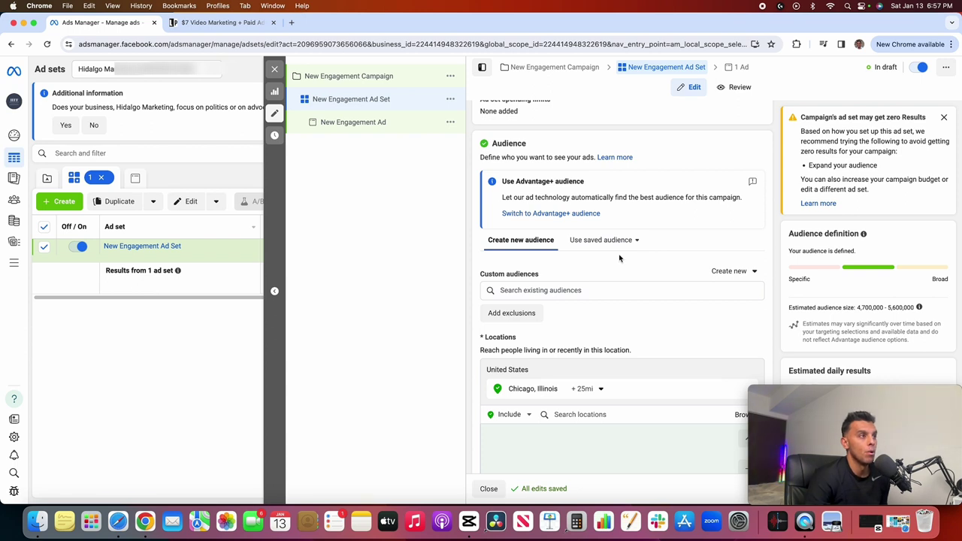
{"action": "left_click", "coordinate": [723, 274]}
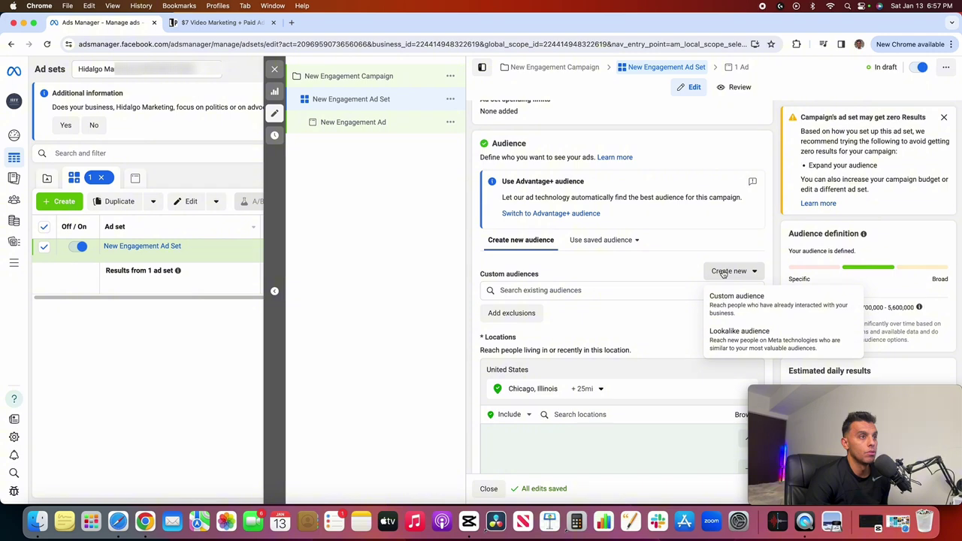
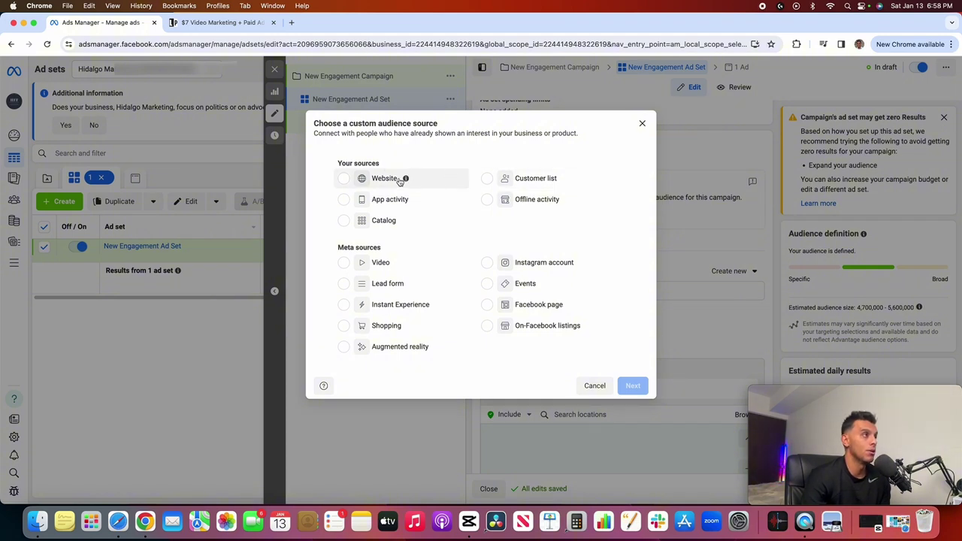
{"action": "left_click", "coordinate": [400, 180]}
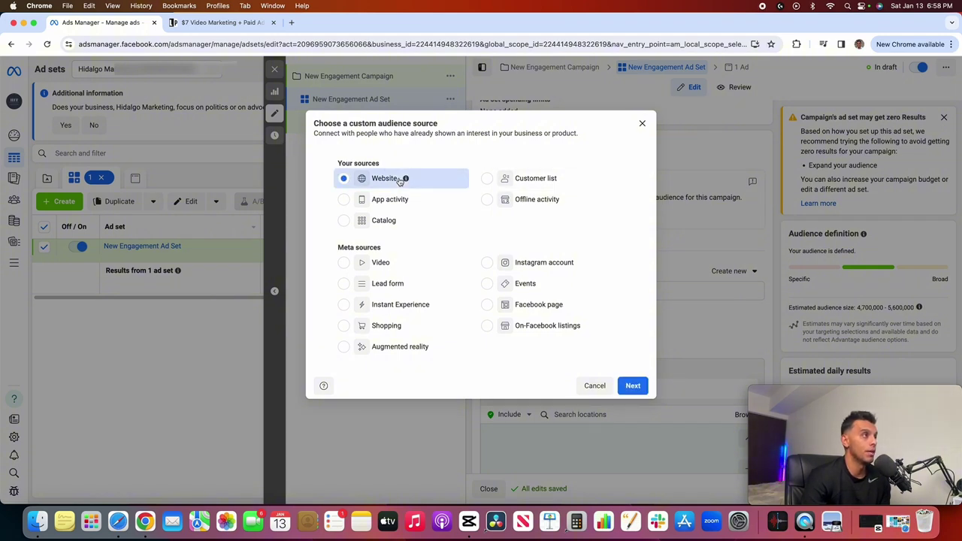
{"action": "left_click", "coordinate": [629, 385]}
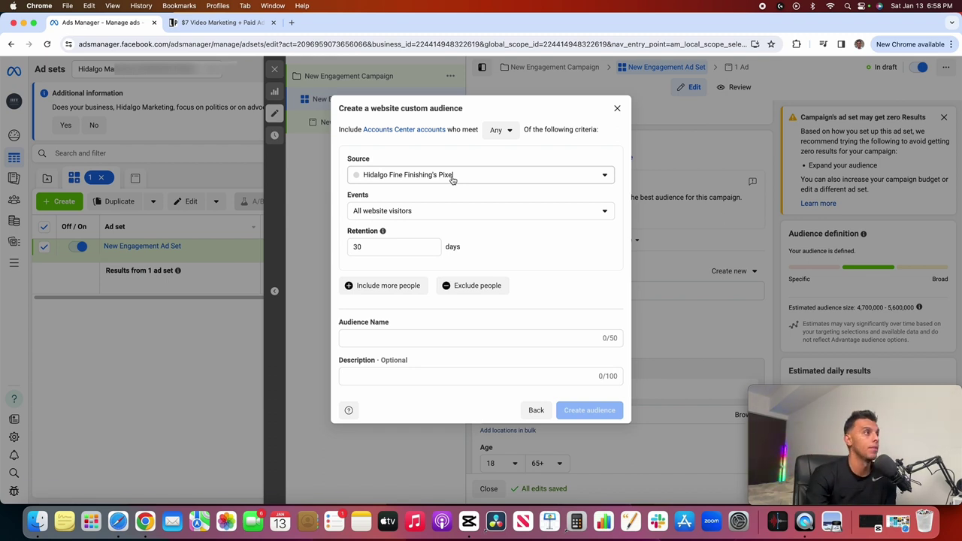
Step: Check the available website event options and set the audience's retention to 180 days
{"action": "left_click", "coordinate": [603, 210]}
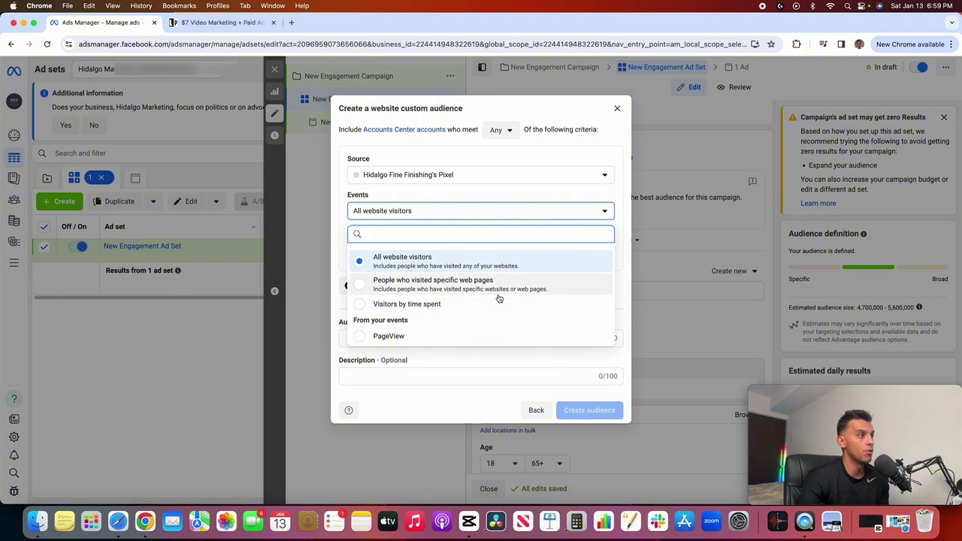
{"action": "left_click", "coordinate": [511, 404]}
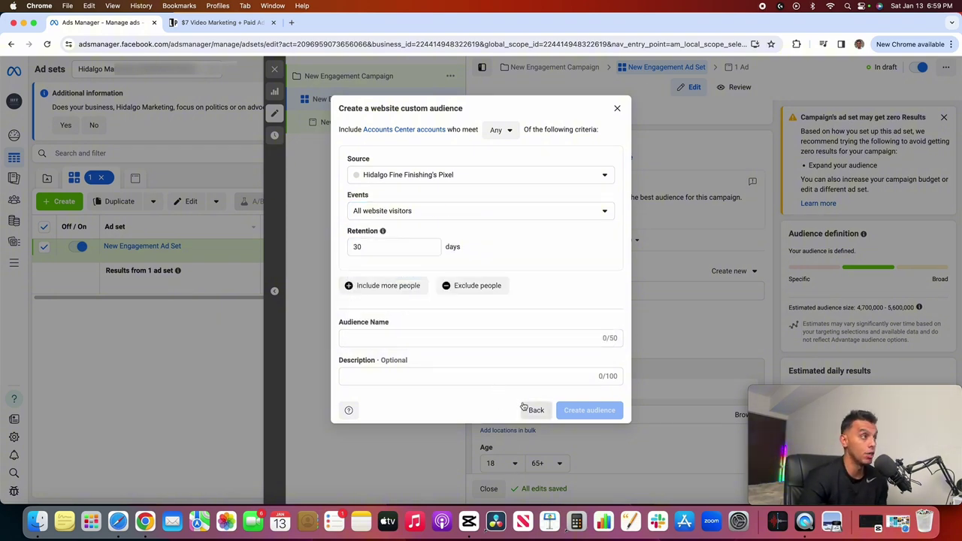
{"action": "left_click", "coordinate": [403, 244]}
{"action": "double_click", "coordinate": [403, 244]}
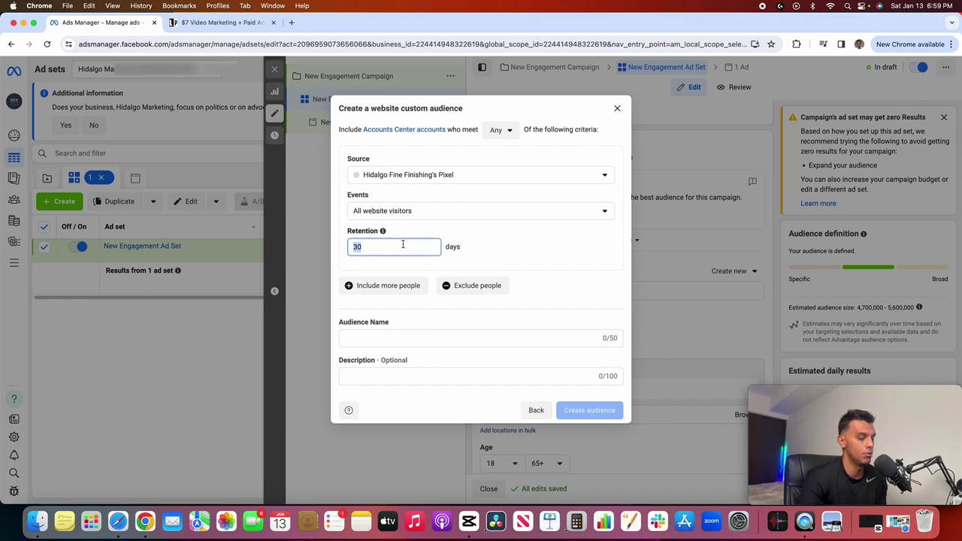
{"action": "key", "text": "BackSpace"}
{"action": "type", "text": "180"}
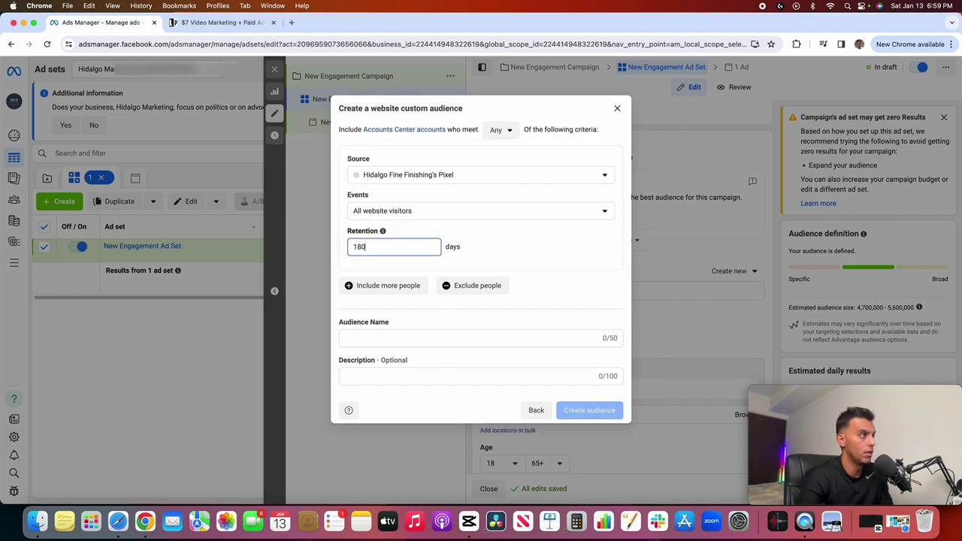
Step: Try a retention of 365 days for the website audience, and return to the choice of custom audience source
{"action": "key", "text": "BackSpace"}
{"action": "key", "text": "BackSpace"}
{"action": "key", "text": "BackSpace"}
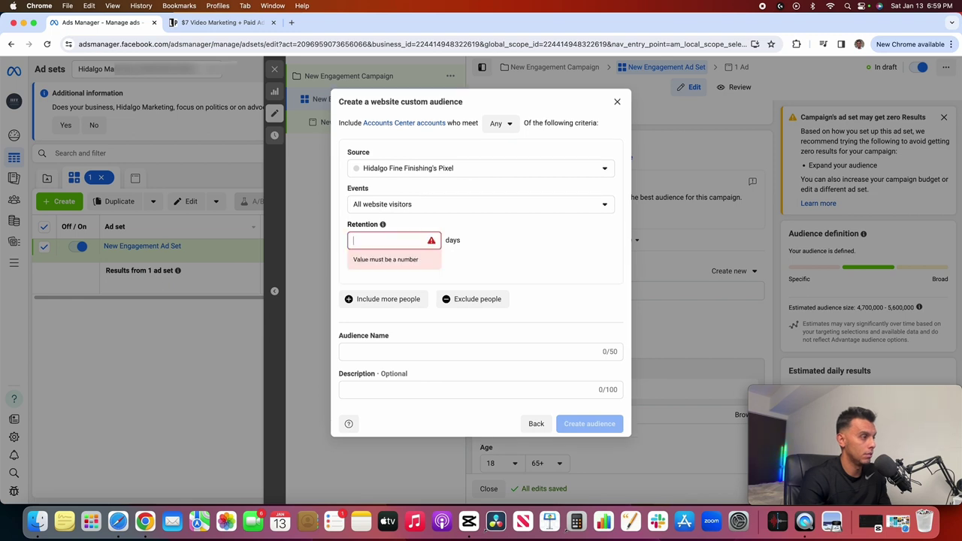
{"action": "type", "text": "365"}
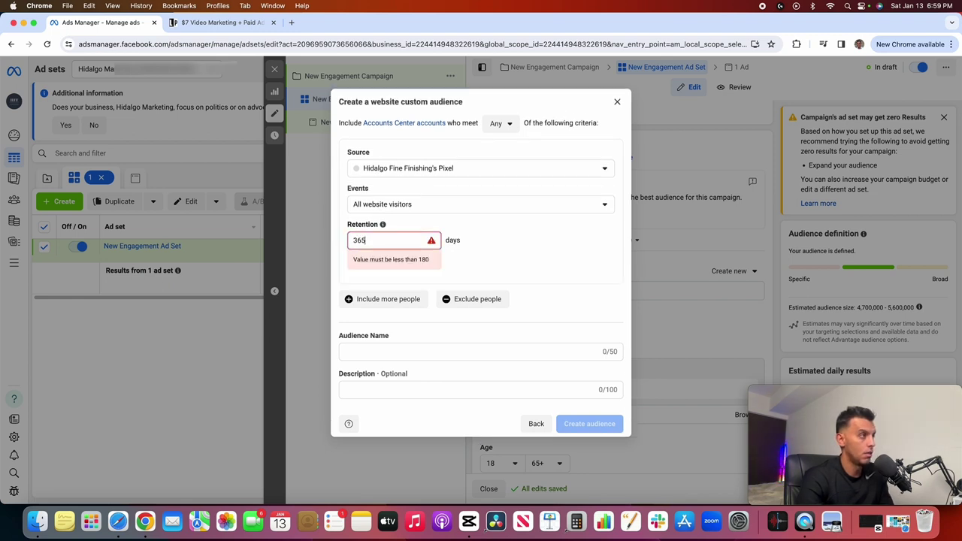
{"action": "left_click", "coordinate": [472, 259]}
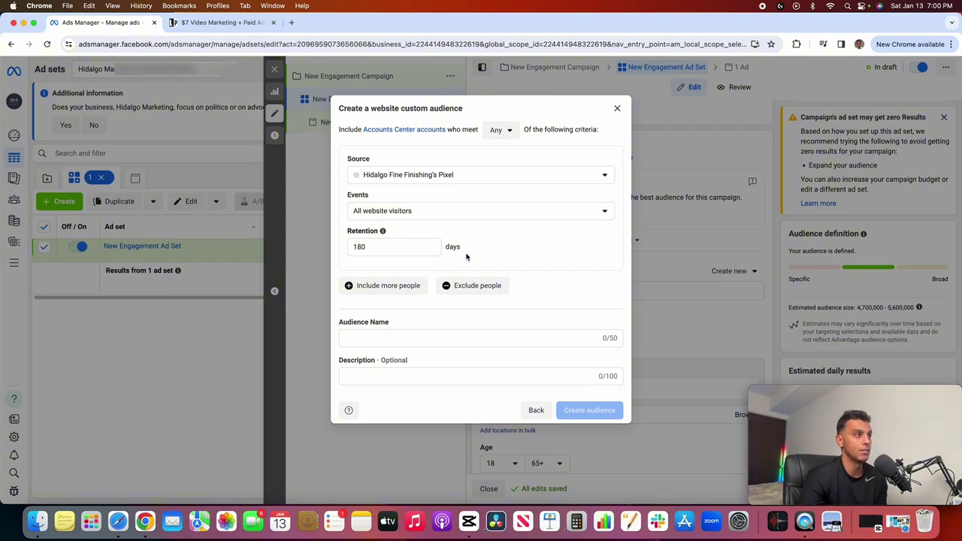
{"action": "left_click", "coordinate": [536, 411]}
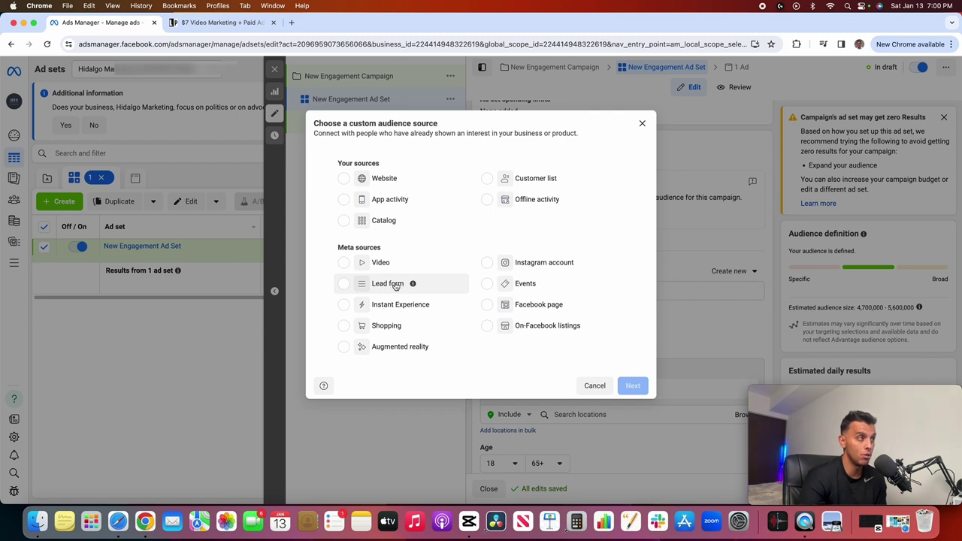
Step: Review the event options of a Lead form custom audience and return to the choice of audience source
{"action": "left_click", "coordinate": [350, 284]}
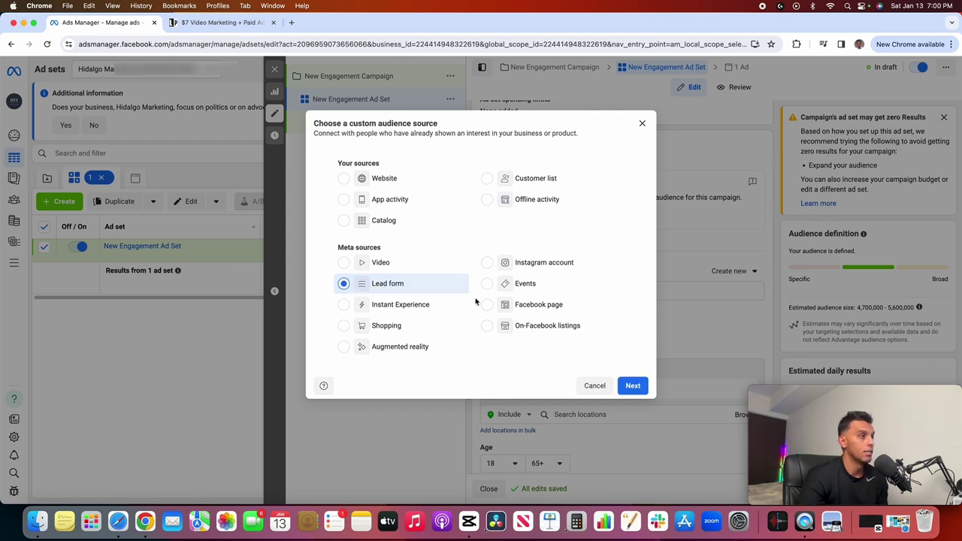
{"action": "left_click", "coordinate": [633, 386]}
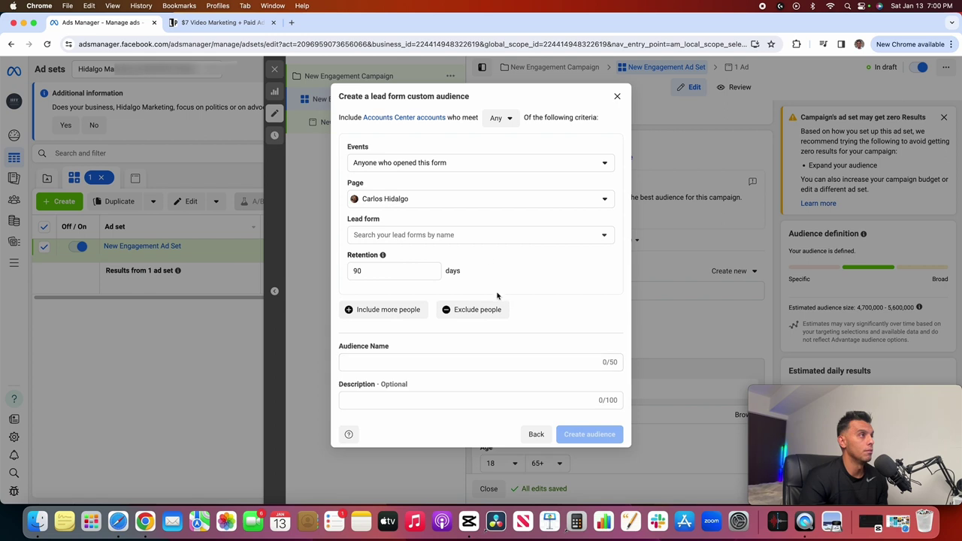
{"action": "left_click", "coordinate": [606, 164]}
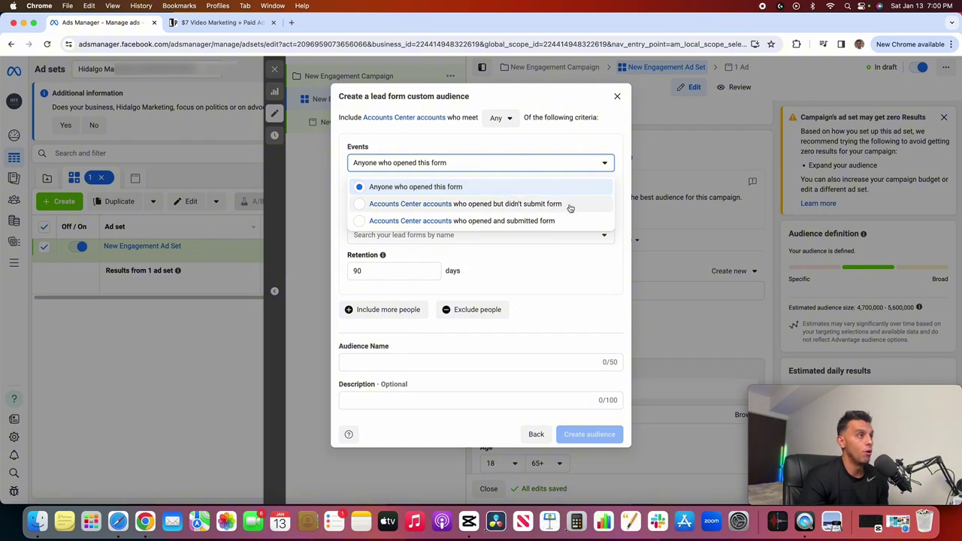
{"action": "left_click", "coordinate": [543, 254]}
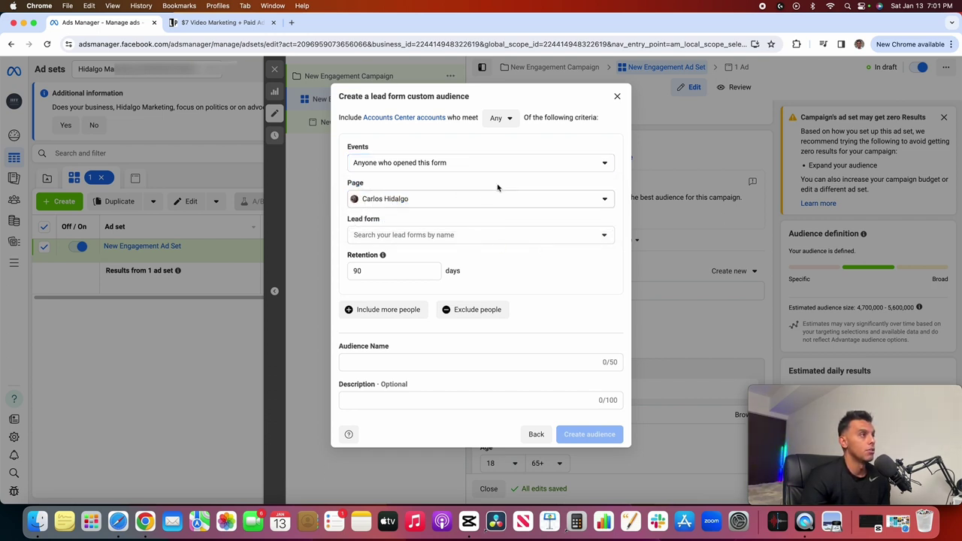
{"action": "left_click", "coordinate": [606, 166]}
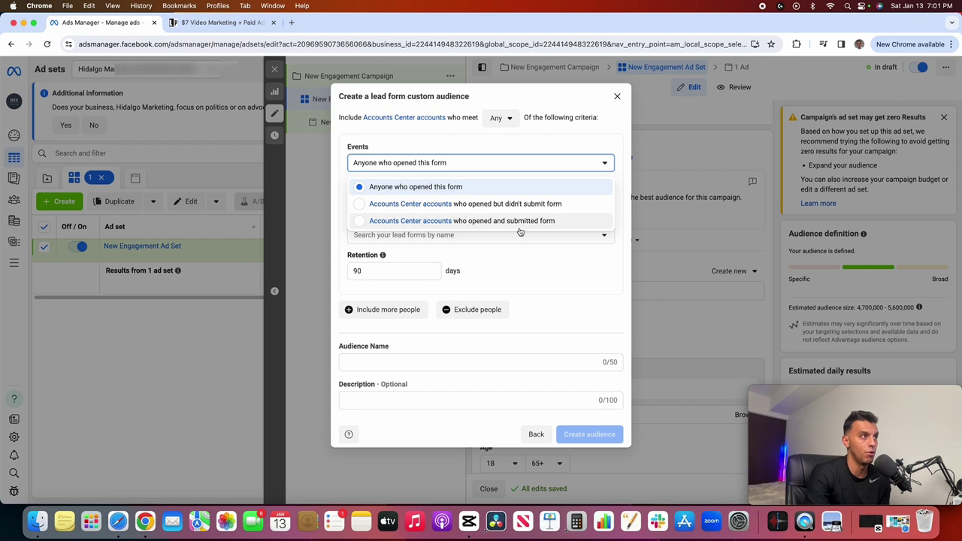
{"action": "left_click", "coordinate": [532, 254]}
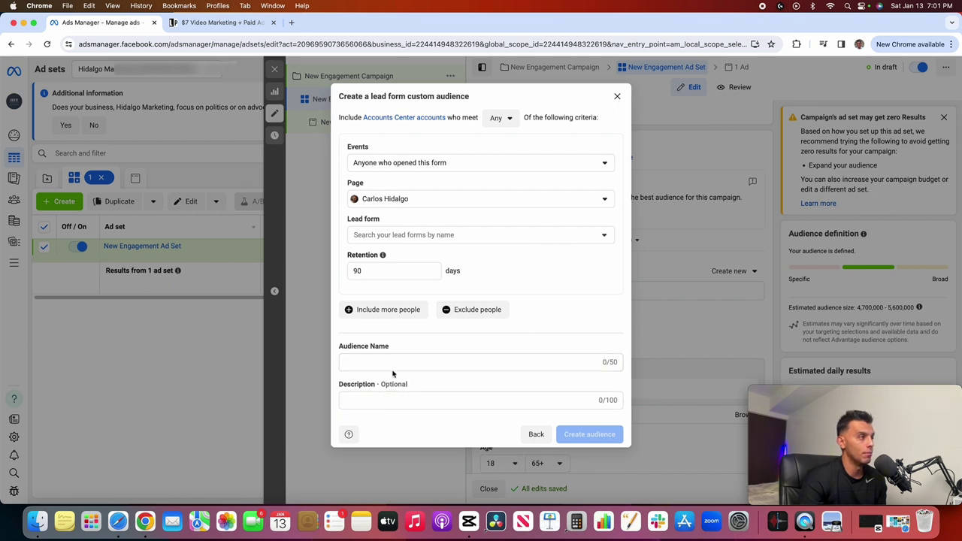
{"action": "left_click", "coordinate": [534, 434]}
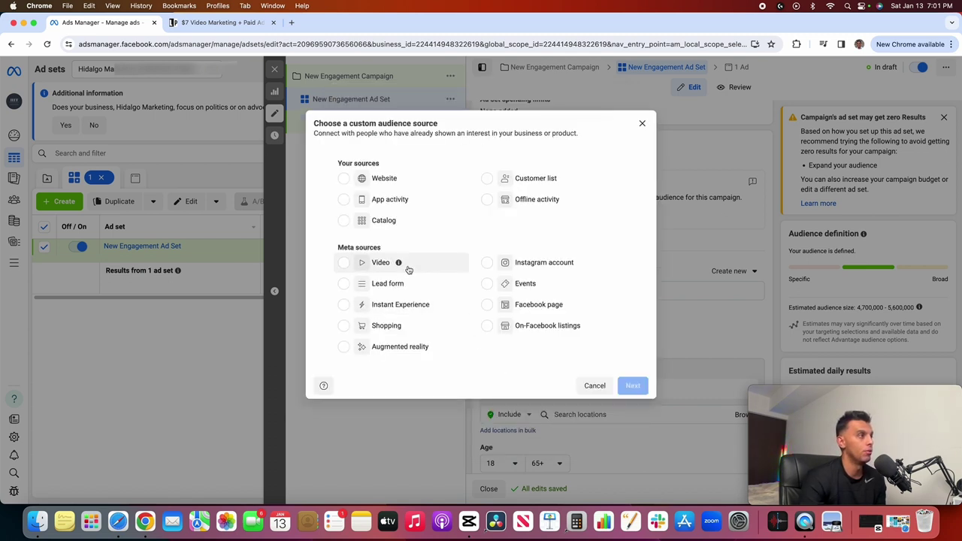
Step: Start a Video custom audience and set its engagement to People who have watched at 95% of your video
{"action": "left_click", "coordinate": [345, 263]}
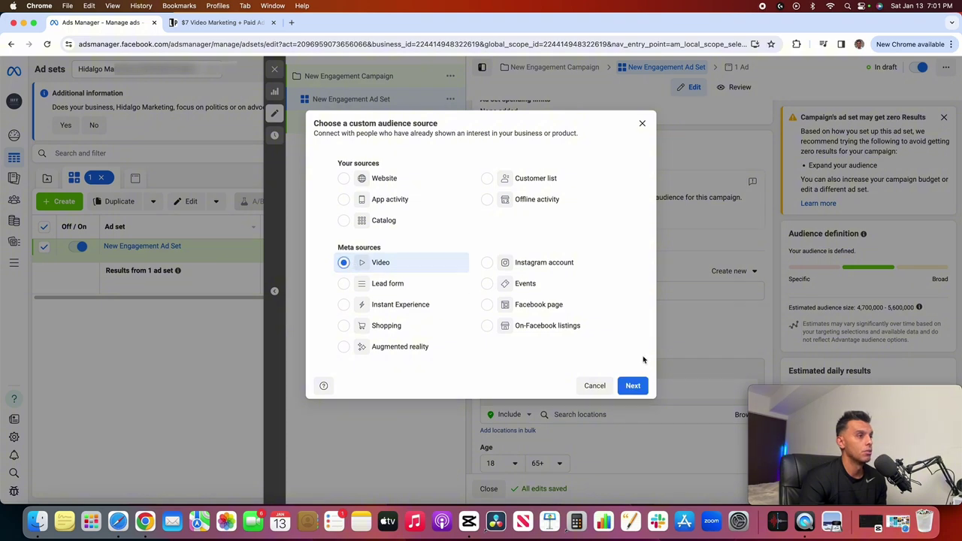
{"action": "left_click", "coordinate": [635, 385]}
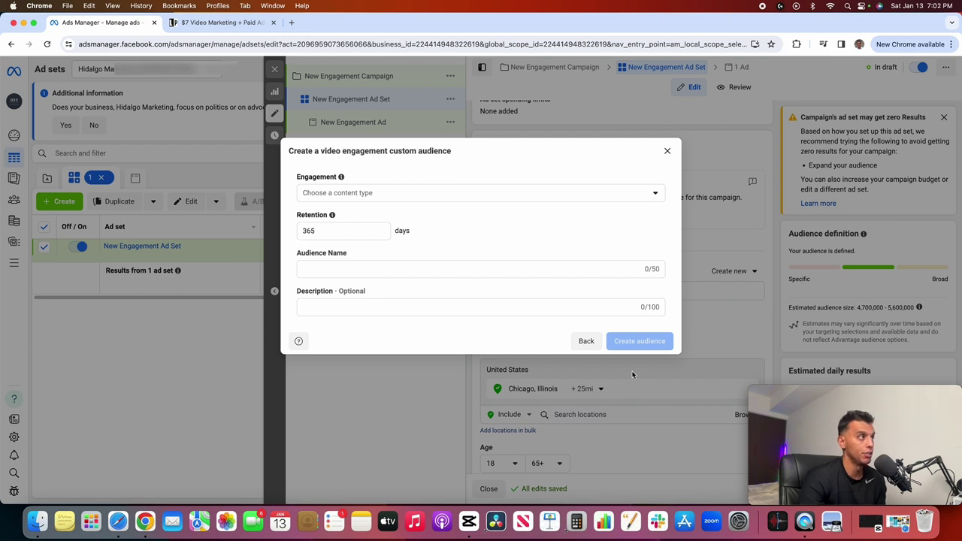
{"action": "left_click", "coordinate": [653, 197]}
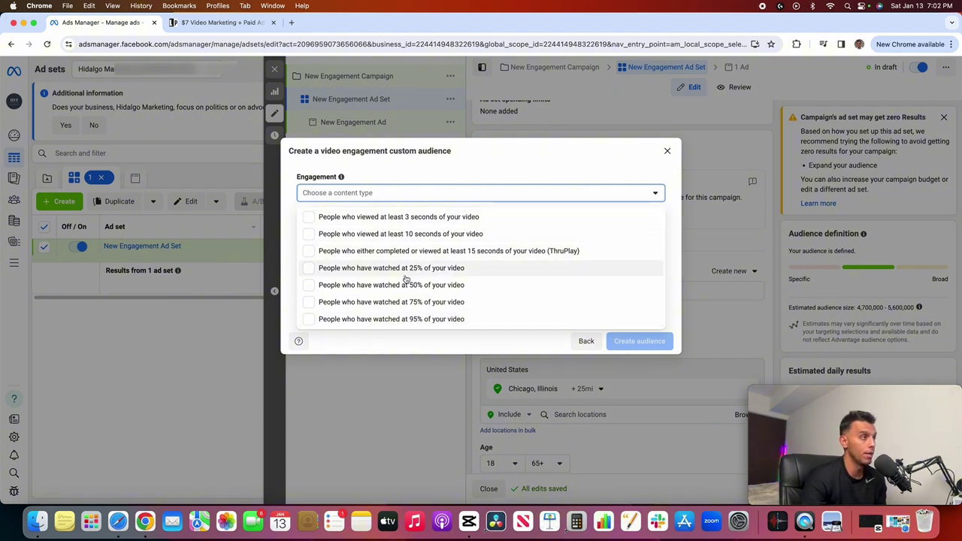
{"action": "left_click", "coordinate": [381, 319]}
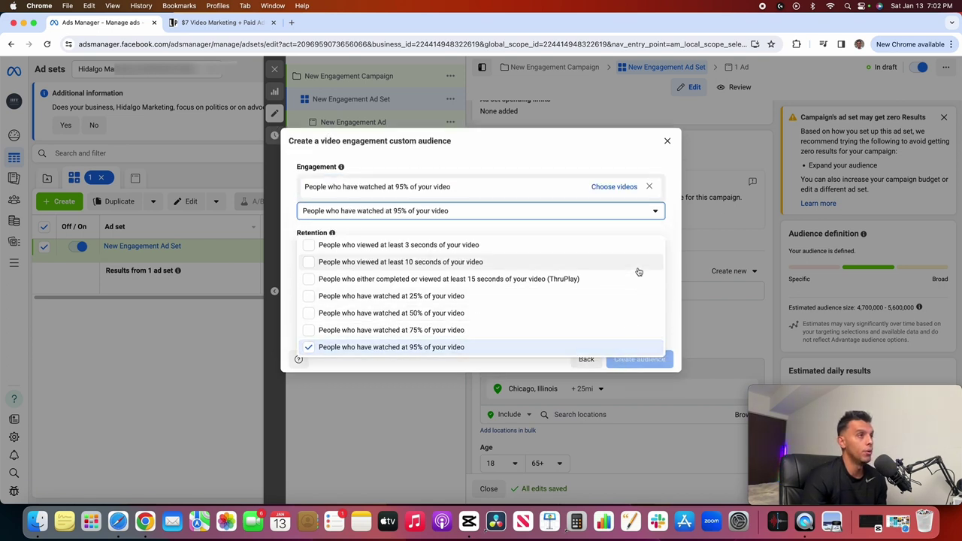
{"action": "left_click", "coordinate": [668, 238]}
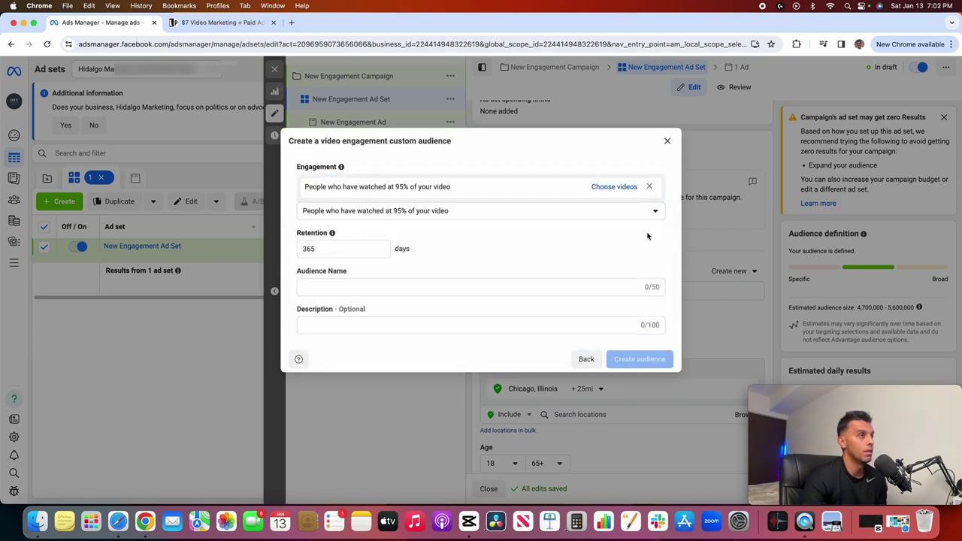
Step: Choose the Facebook page video about whether painted cabinets chip or peel as the audience's video and confirm the selection
{"action": "left_click", "coordinate": [609, 188]}
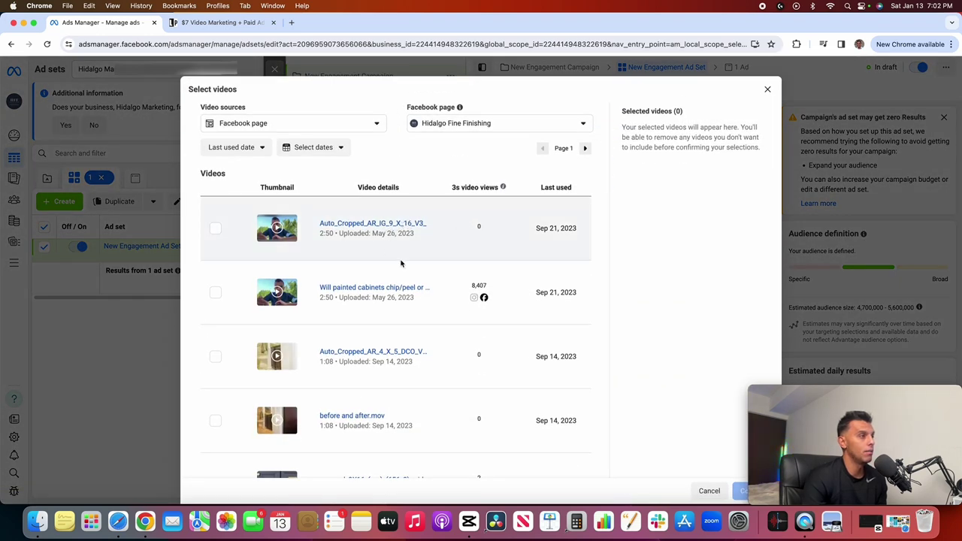
{"action": "scroll", "coordinate": [401, 324], "scroll_direction": "down", "scroll_amount": 3}
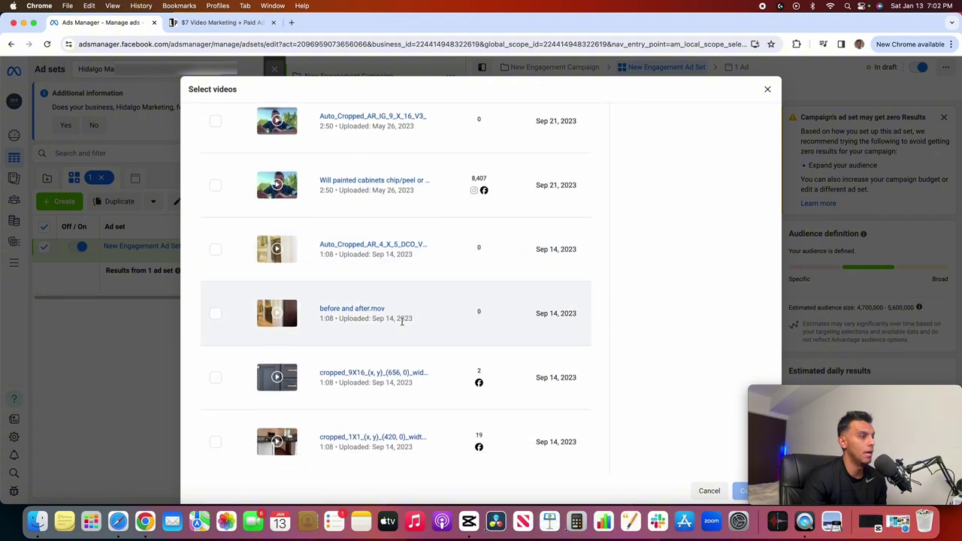
{"action": "scroll", "coordinate": [402, 324], "scroll_direction": "up", "scroll_amount": 2}
{"action": "scroll", "coordinate": [402, 324], "scroll_direction": "up", "scroll_amount": 2}
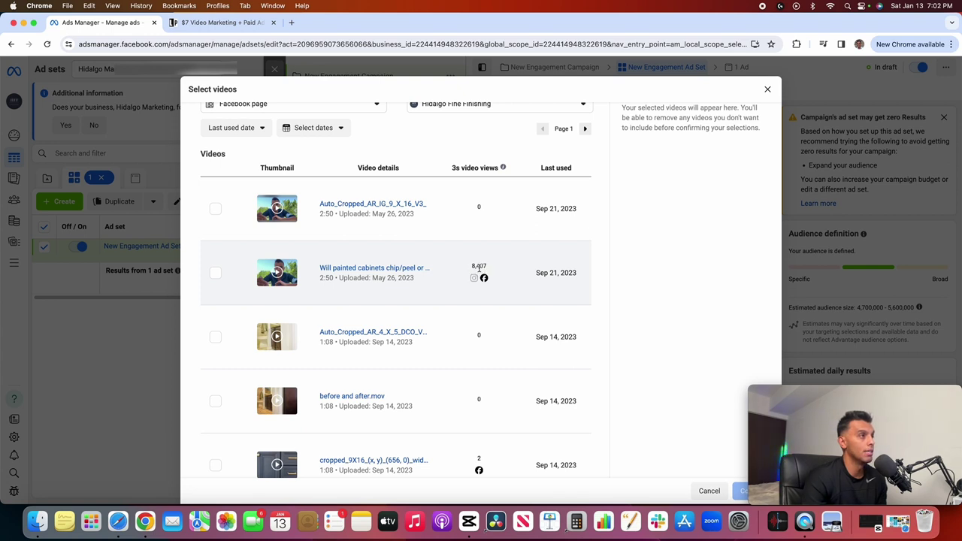
{"action": "left_click", "coordinate": [220, 275]}
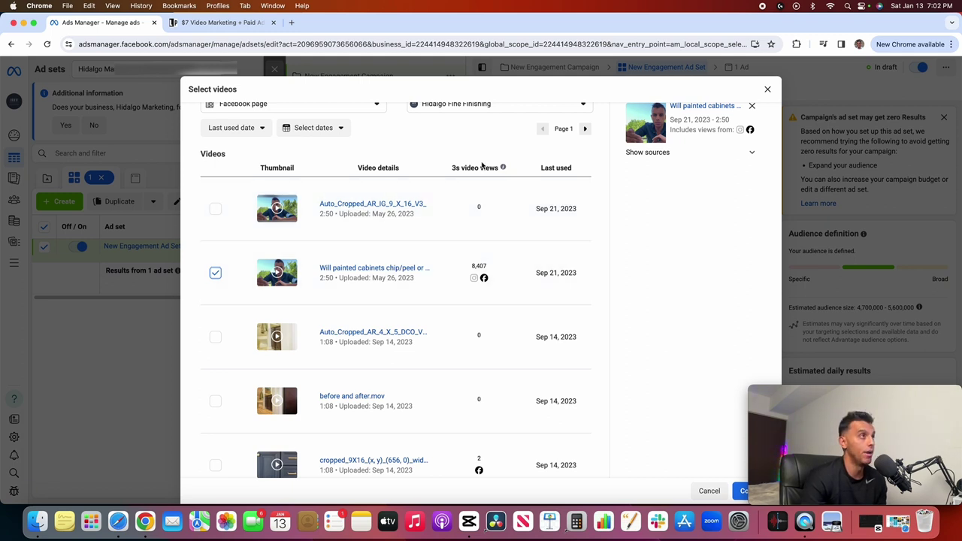
{"action": "scroll", "coordinate": [506, 158], "scroll_direction": "down", "scroll_amount": 2}
{"action": "scroll", "coordinate": [506, 158], "scroll_direction": "up", "scroll_amount": 3}
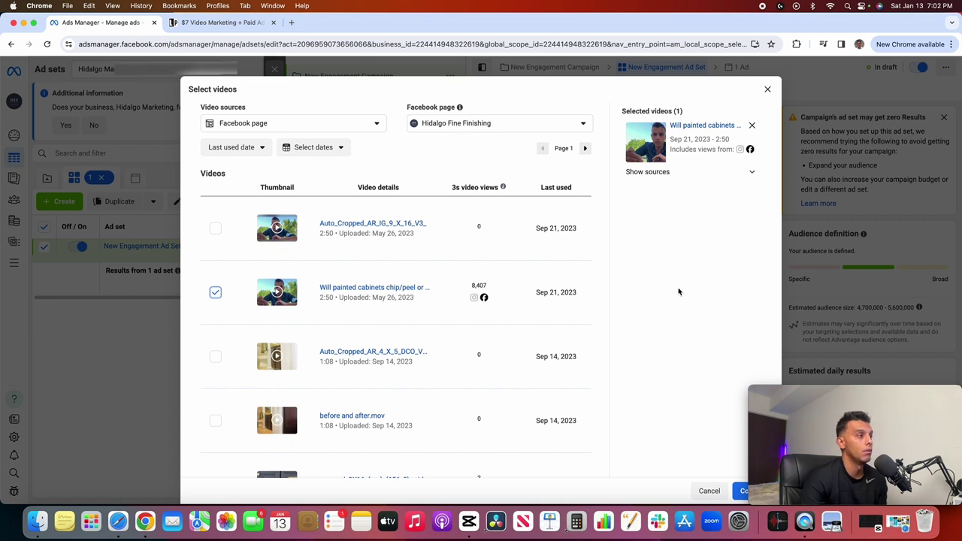
{"action": "scroll", "coordinate": [679, 287], "scroll_direction": "down", "scroll_amount": 2}
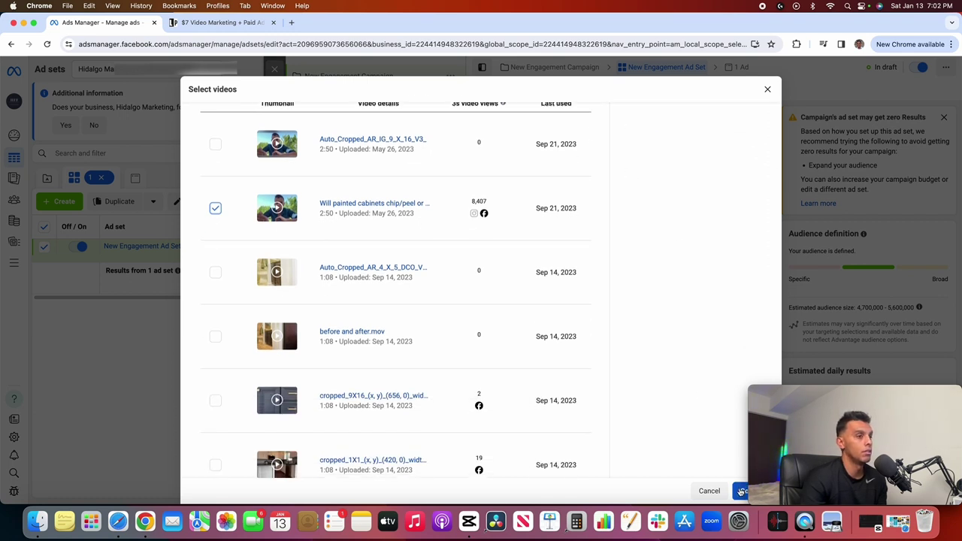
{"action": "left_click", "coordinate": [799, 394]}
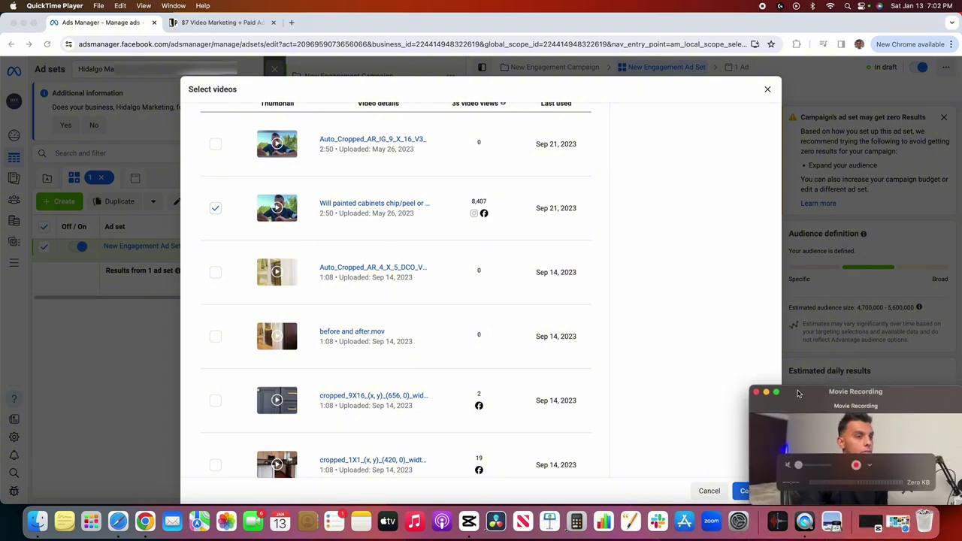
{"action": "left_click", "coordinate": [725, 489]}
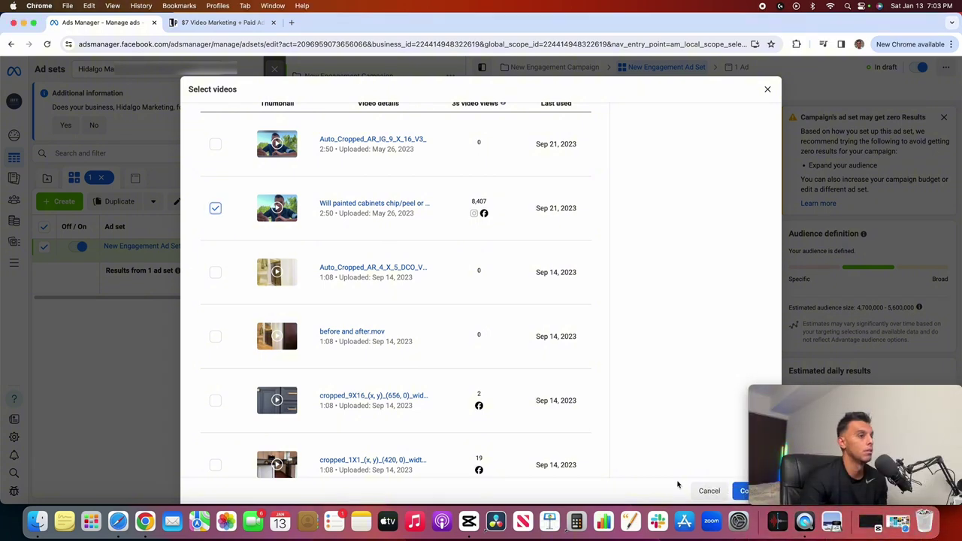
{"action": "left_click", "coordinate": [742, 491]}
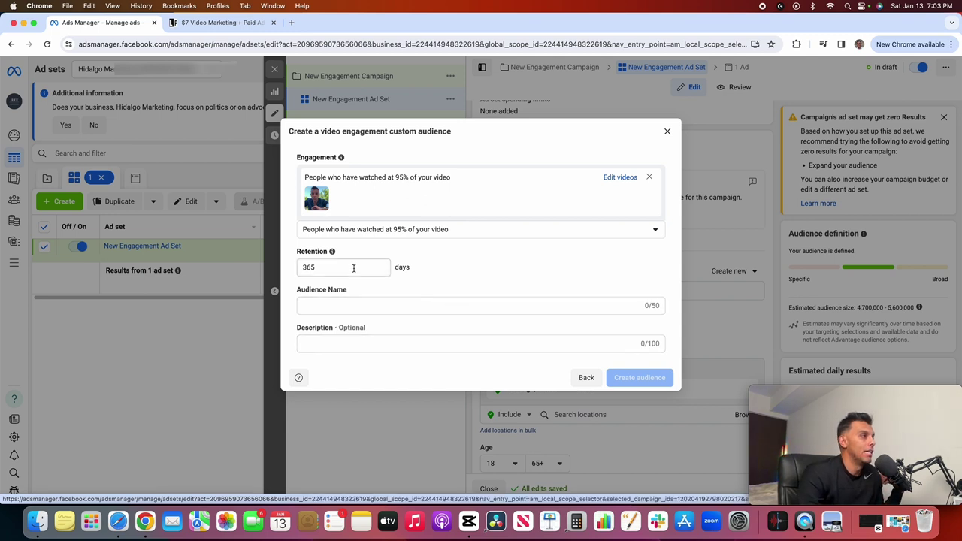
Step: Name the video engagement audience "Peeling cabinet paint ad retargeting 95%"
{"action": "left_click", "coordinate": [370, 302]}
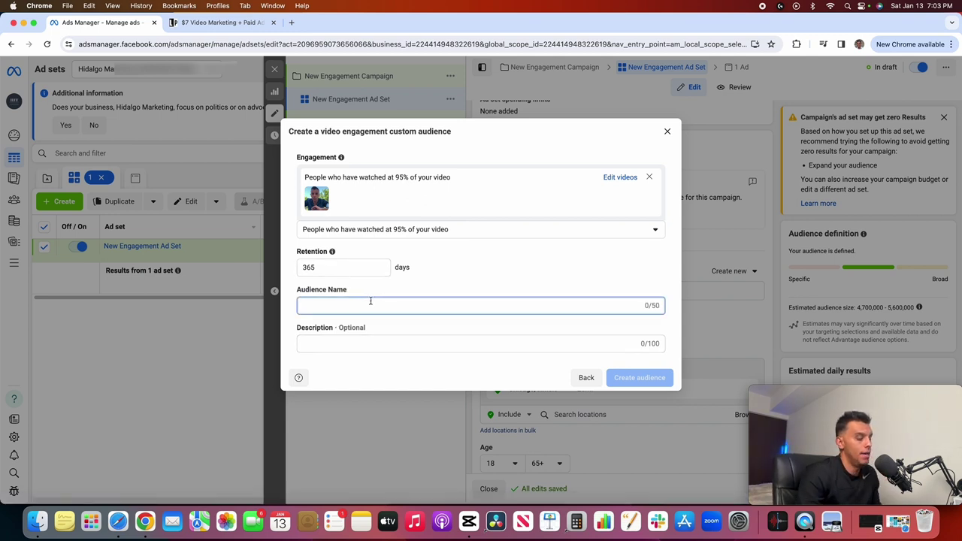
{"action": "type", "text": "Ad"}
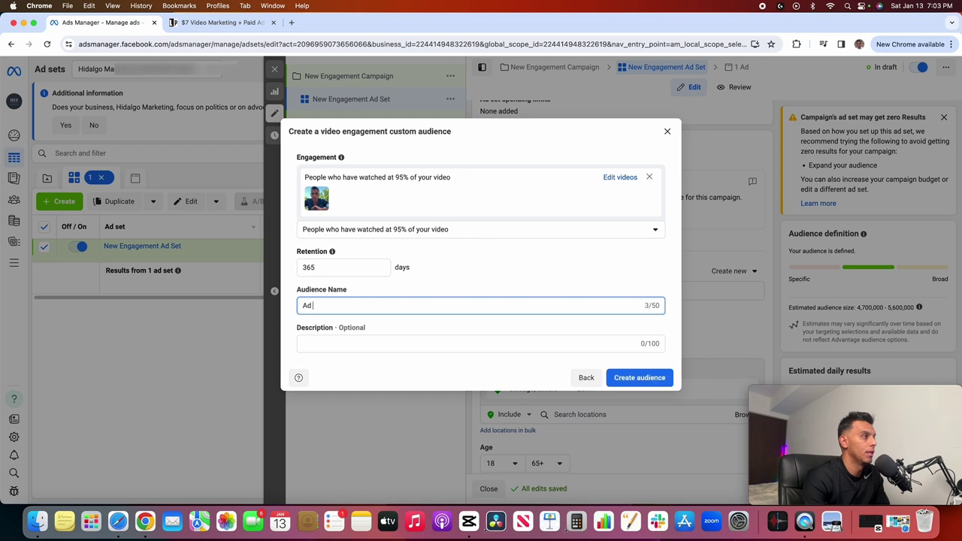
{"action": "key", "text": "BackSpace"}
{"action": "type", "text": "P"}
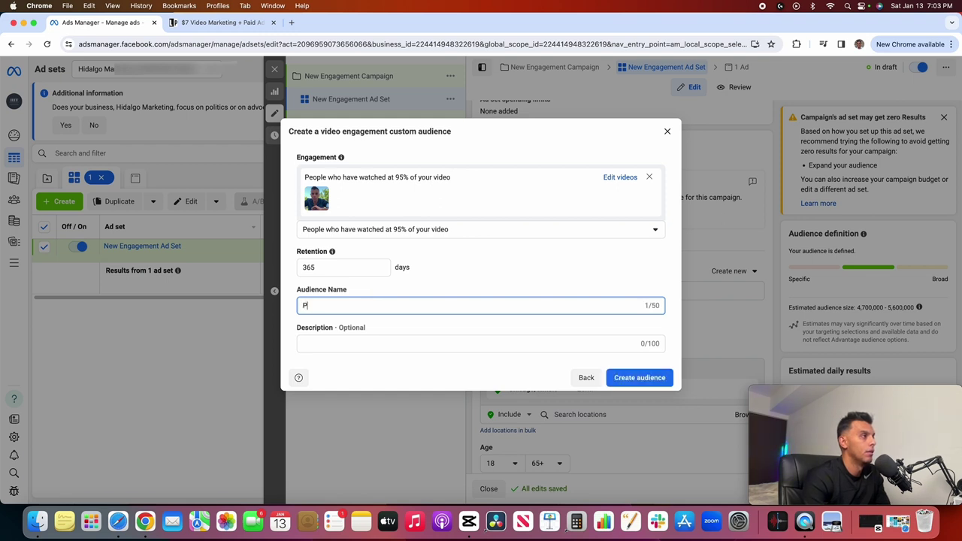
{"action": "type", "text": "eeling "}
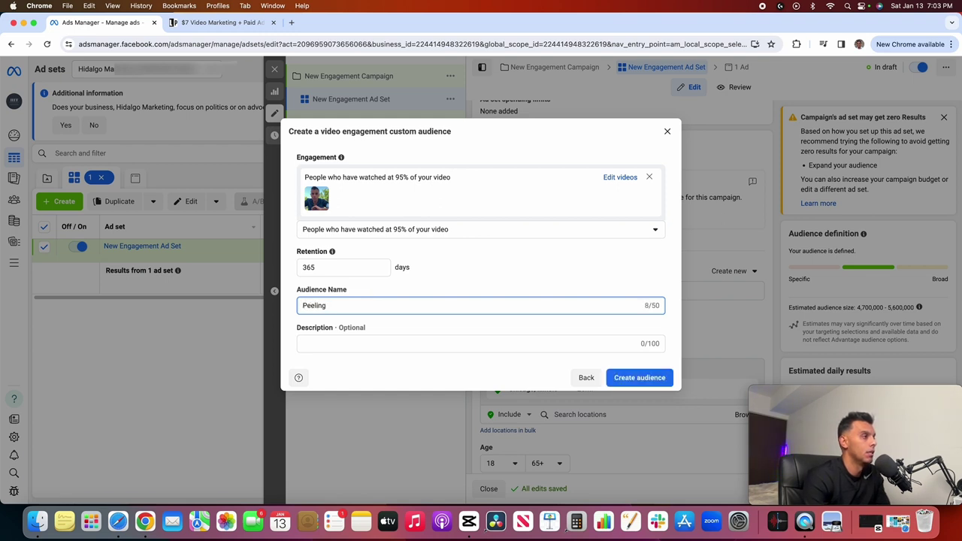
{"action": "type", "text": "cabinet paint ad s"}
{"action": "type", "text": "e"}
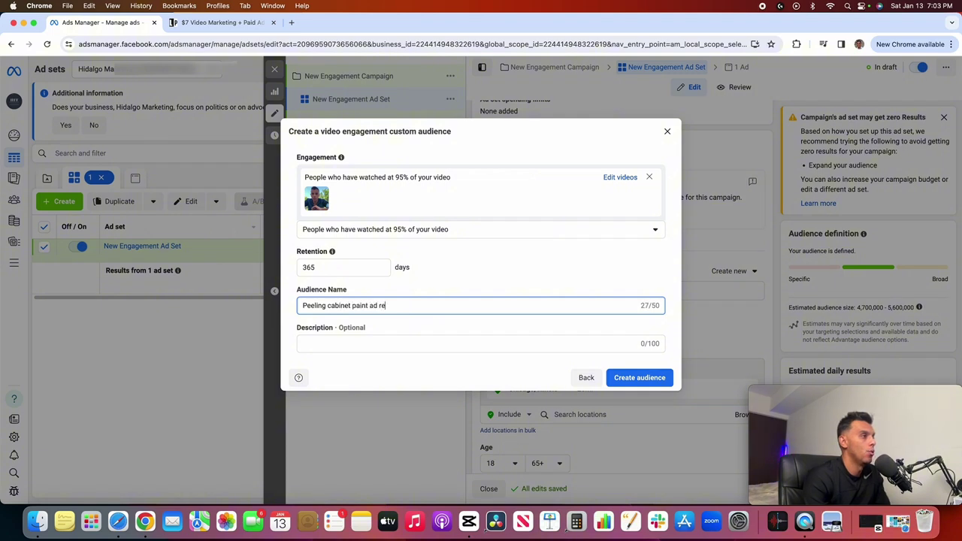
{"action": "type", "text": "tartgeting 95%"}
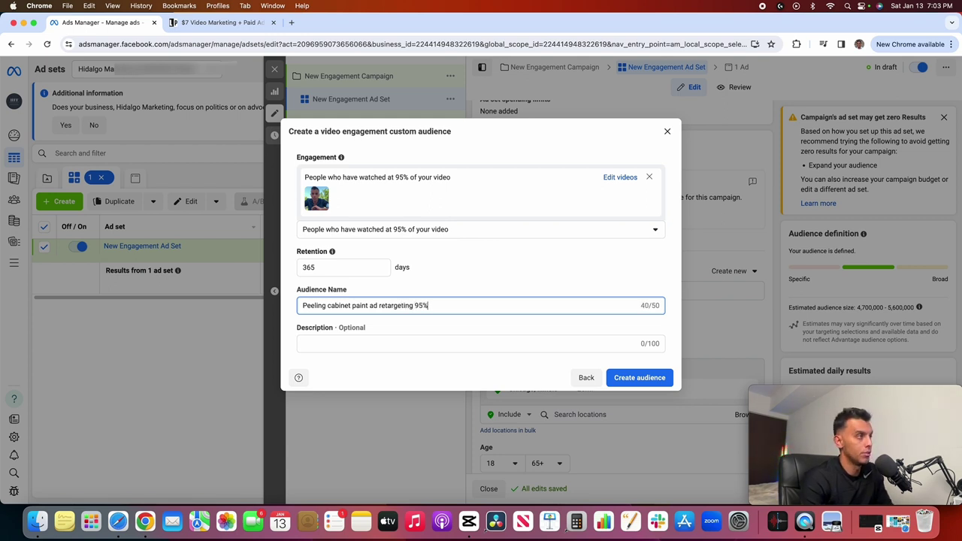
Step: Leave the video audience without creating it and return to the choice of custom audience source
{"action": "left_click", "coordinate": [365, 343]}
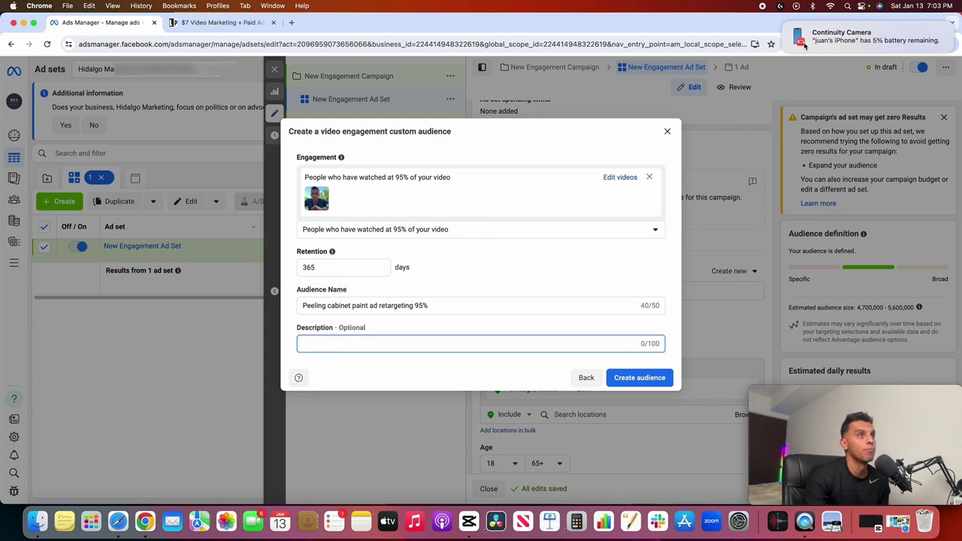
{"action": "left_click", "coordinate": [785, 24]}
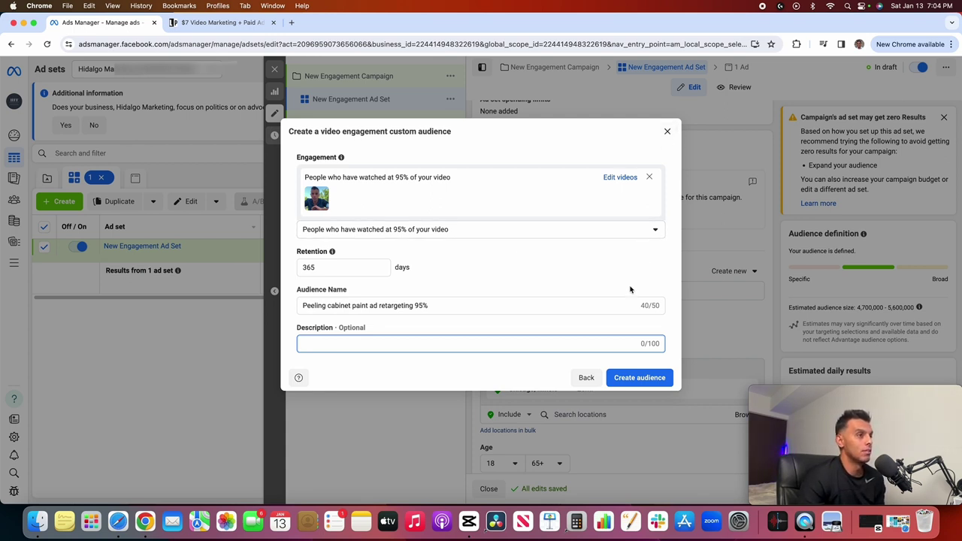
{"action": "left_click", "coordinate": [586, 377]}
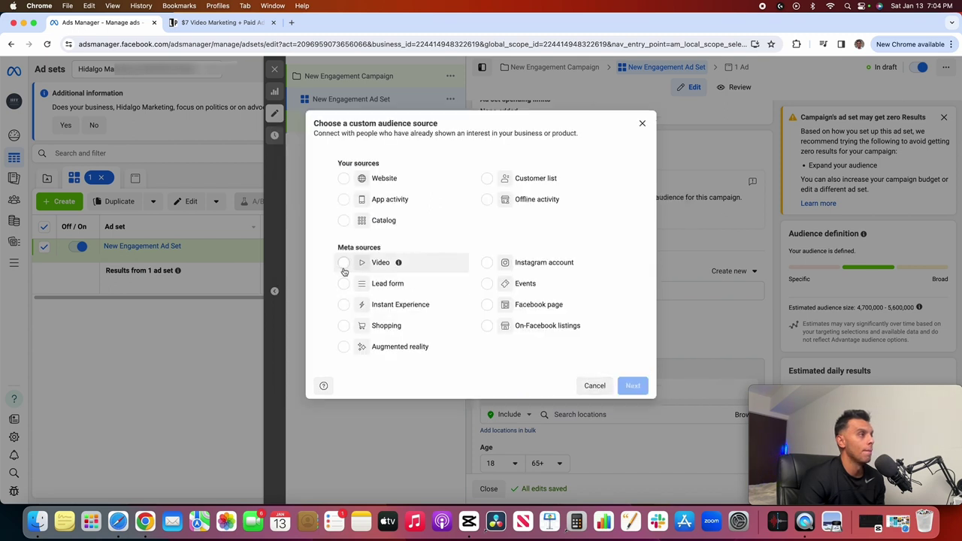
Step: Start a Facebook page custom audience and set its event to Accounts Center accounts who engaged with any post or ad
{"action": "left_click", "coordinate": [554, 308]}
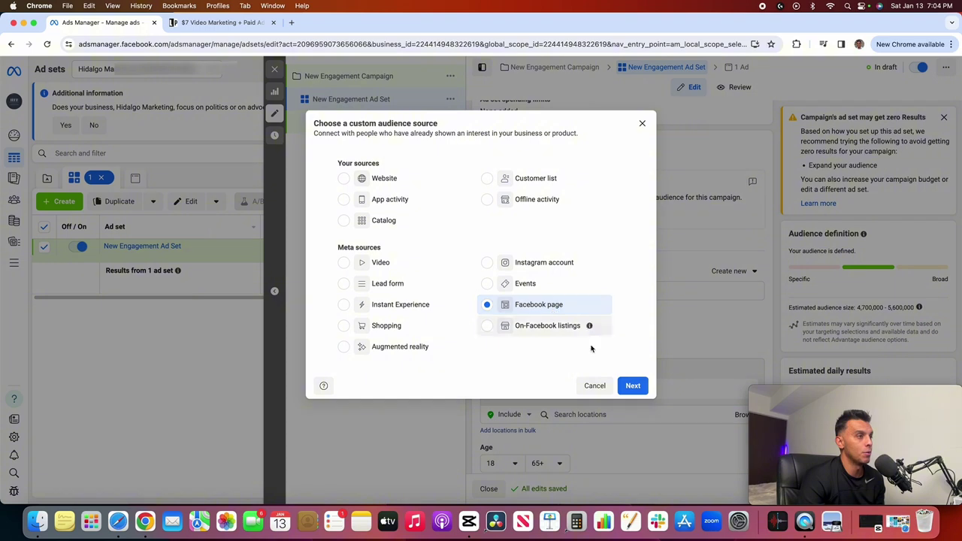
{"action": "left_click", "coordinate": [632, 383]}
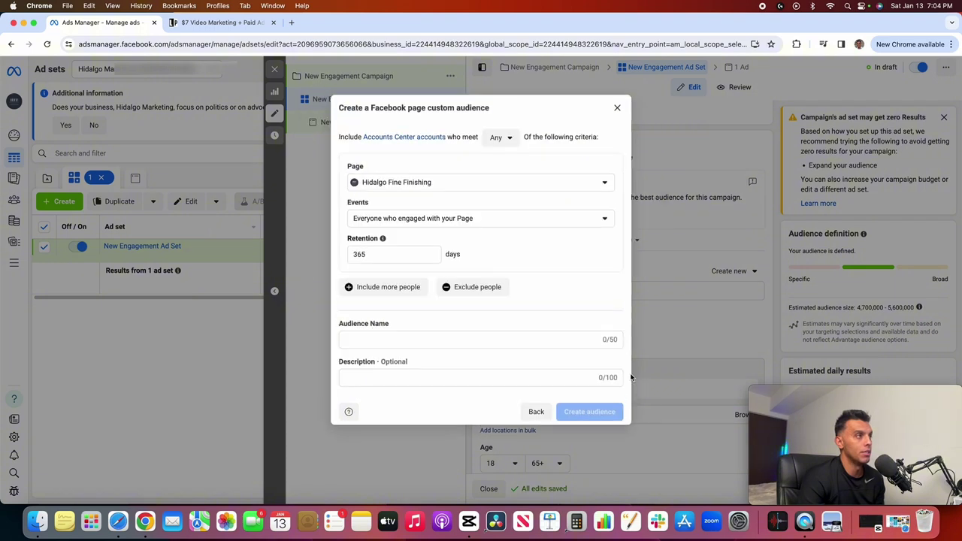
{"action": "left_click", "coordinate": [605, 220]}
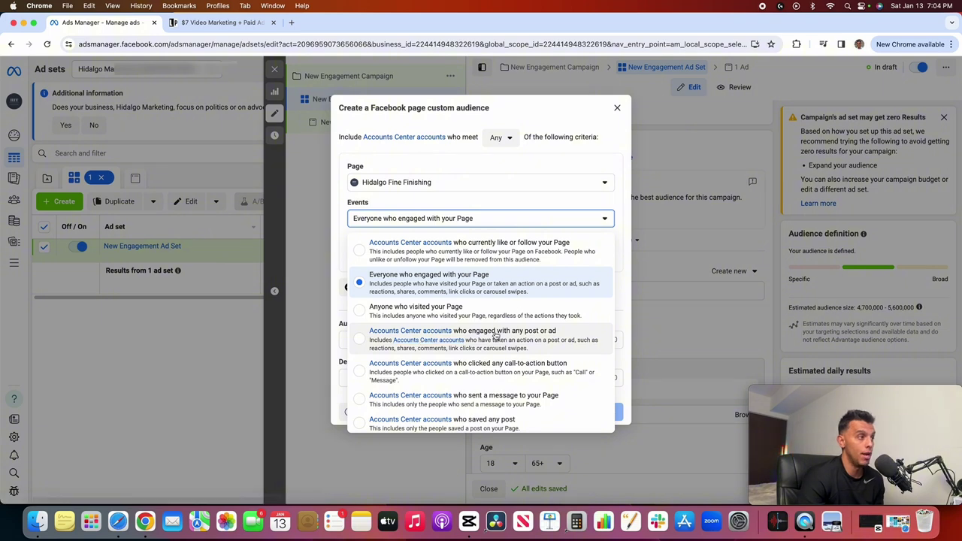
{"action": "left_click", "coordinate": [359, 343]}
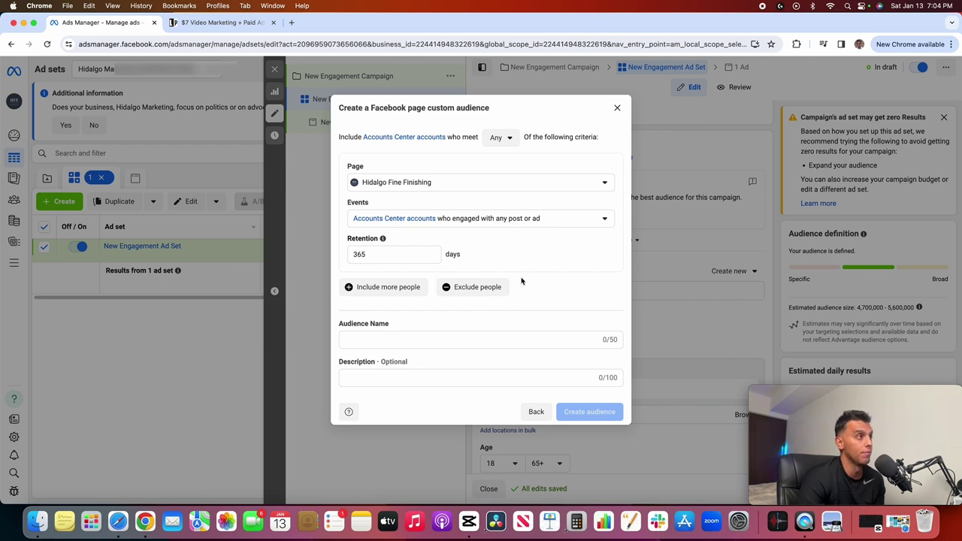
Step: Review the other event options of the Facebook page audience and return to the choice of audience source
{"action": "left_click", "coordinate": [610, 218]}
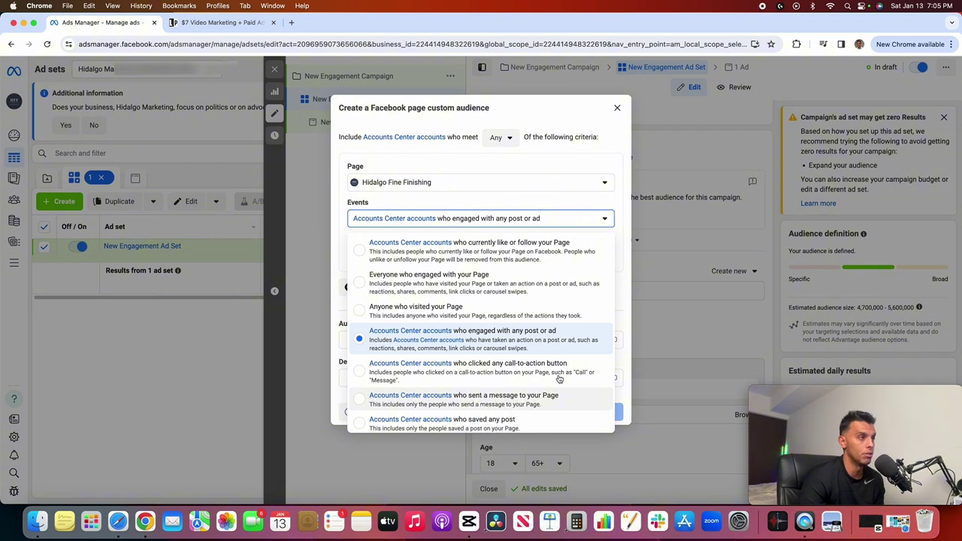
{"action": "left_click", "coordinate": [633, 300]}
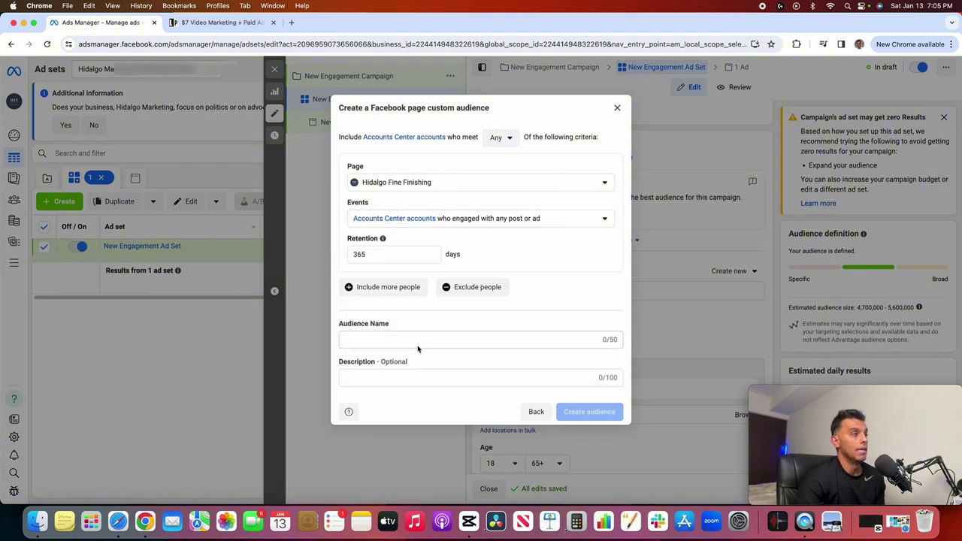
{"action": "left_click", "coordinate": [535, 411]}
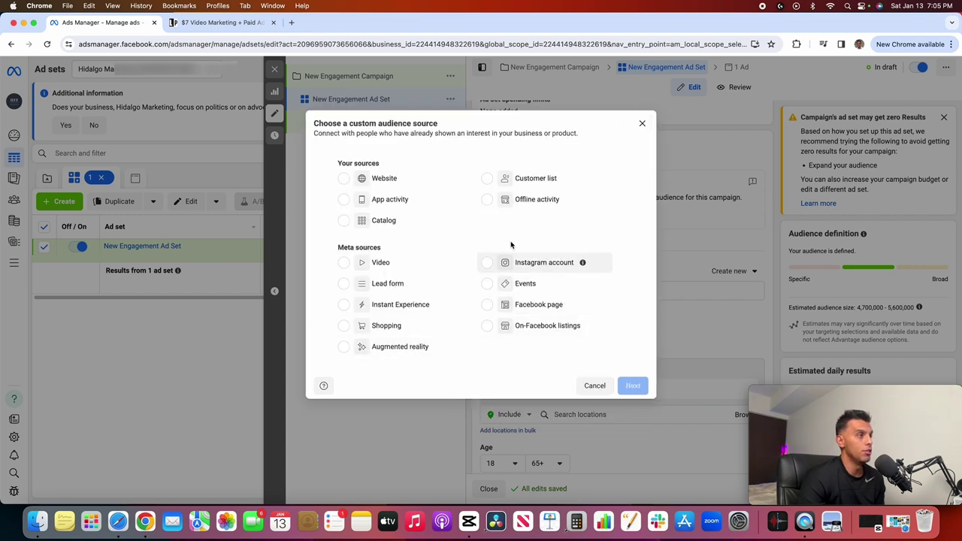